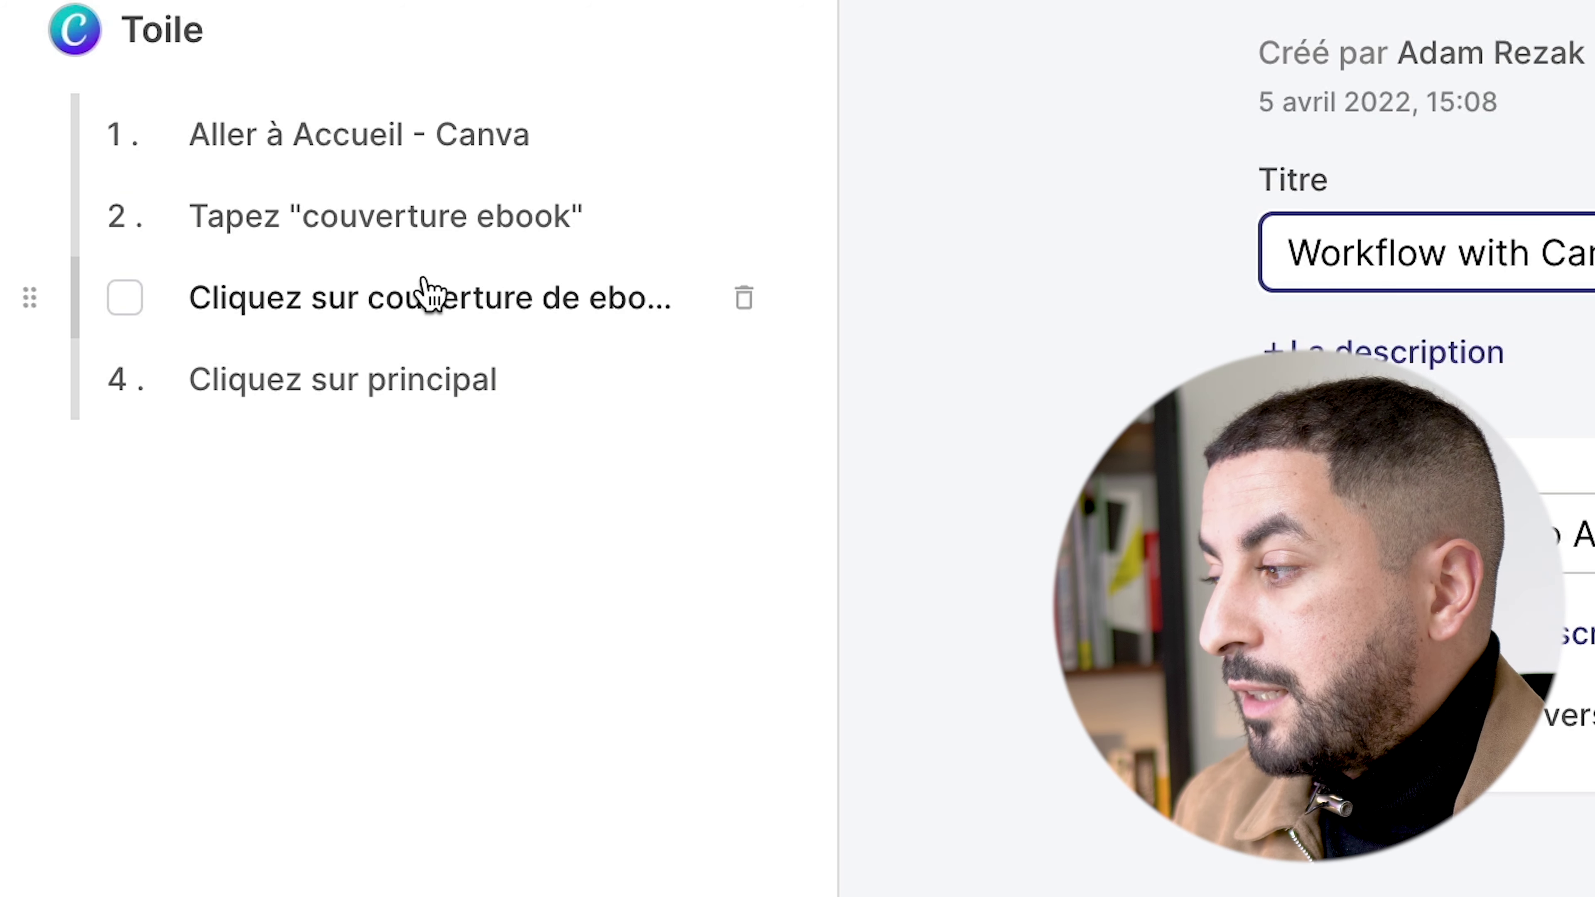
Set the workflow's title to "Comment créer une couverture d'ebook".
triple_click(1442, 223)
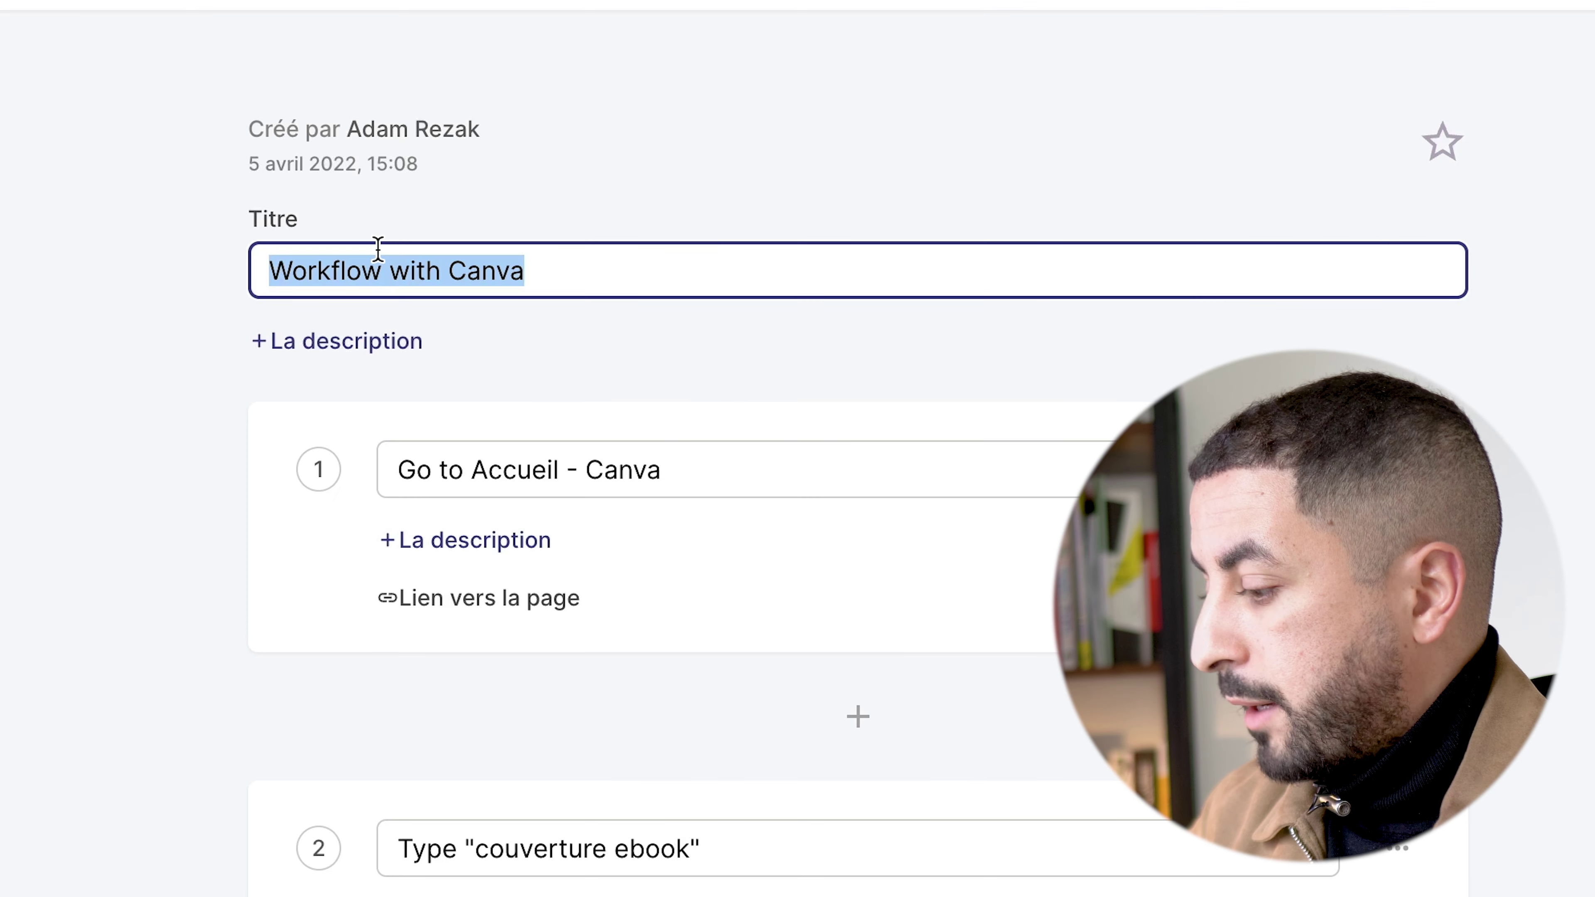
text(Comment créer une couverture d'ebook)
Retitle step 1 as "Aller sur Canva.com" and show its page link.
click(526, 452)
triple_click(527, 453)
click(575, 452)
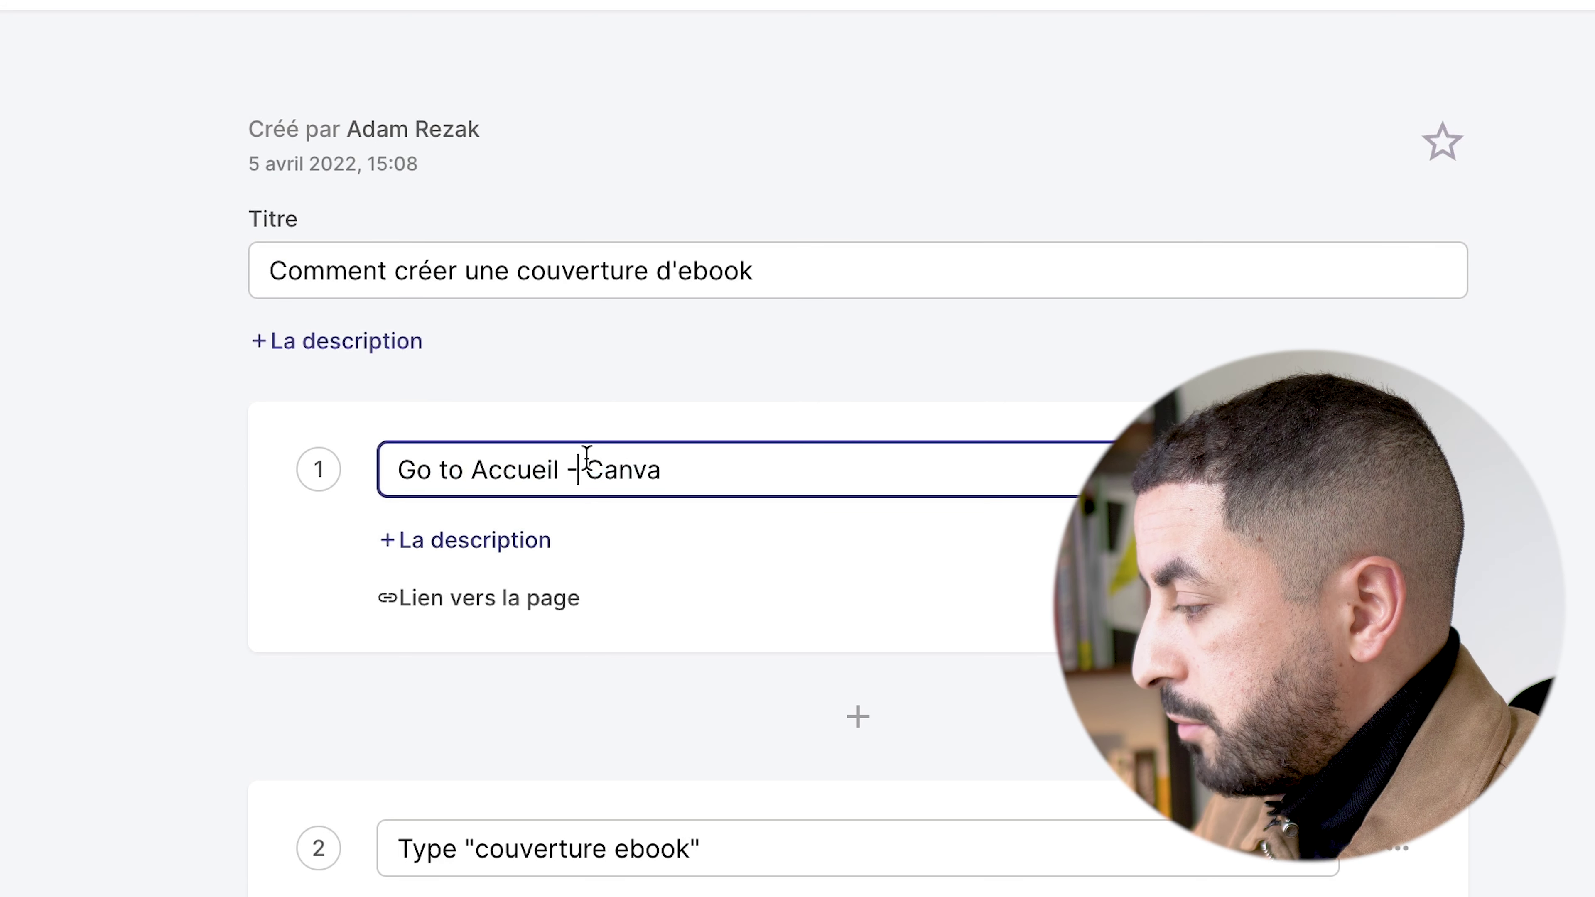
drag(557, 468, 398, 468)
text(Akk)
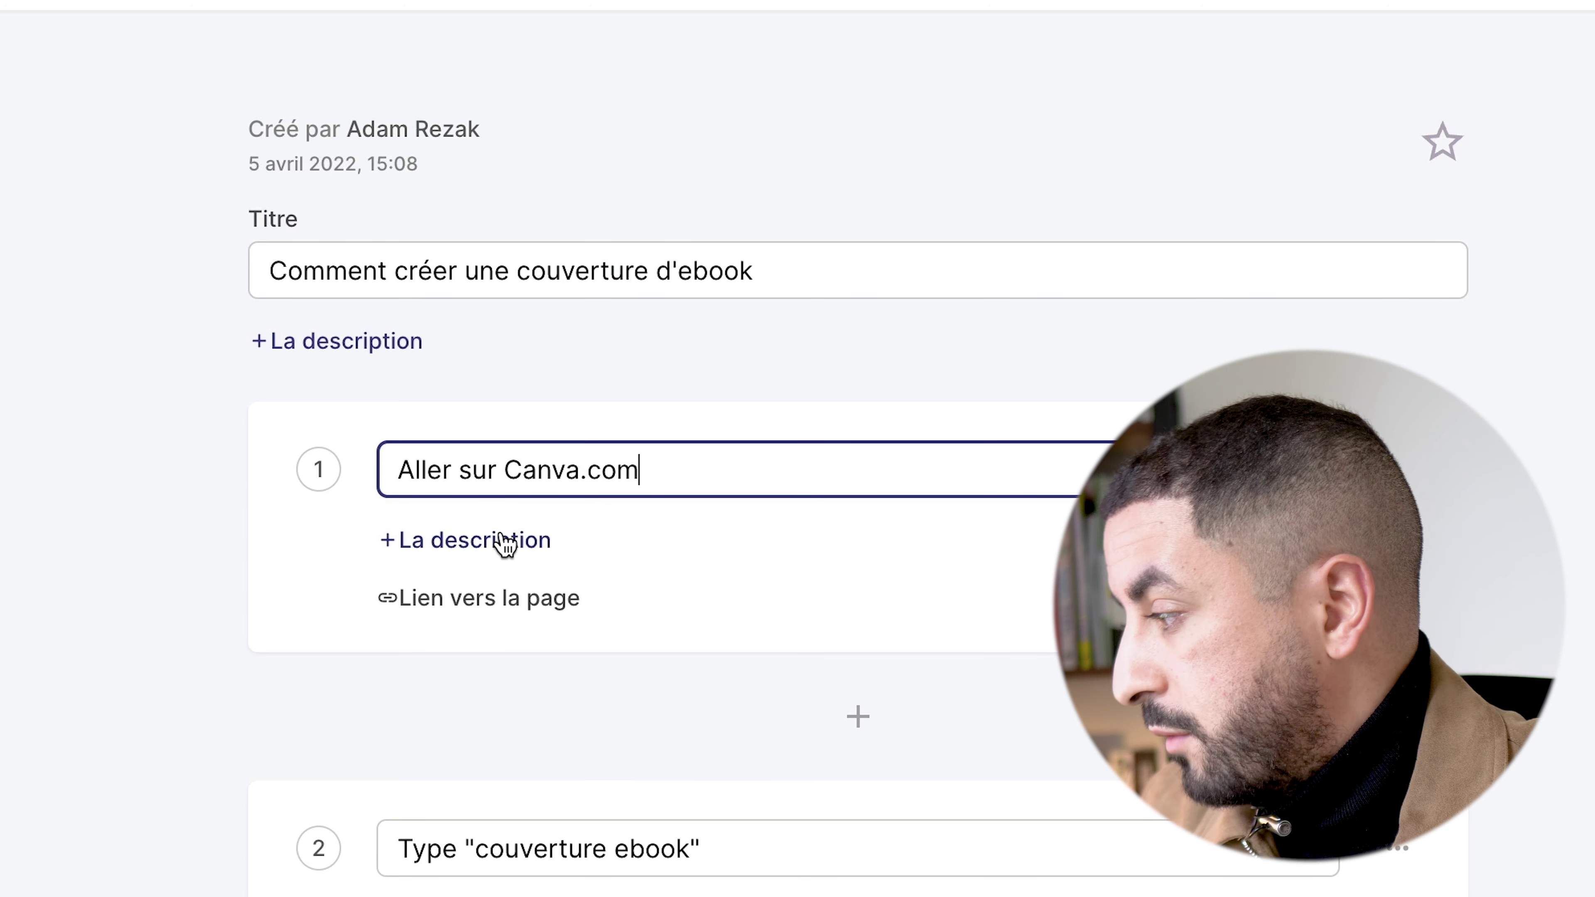
click(493, 612)
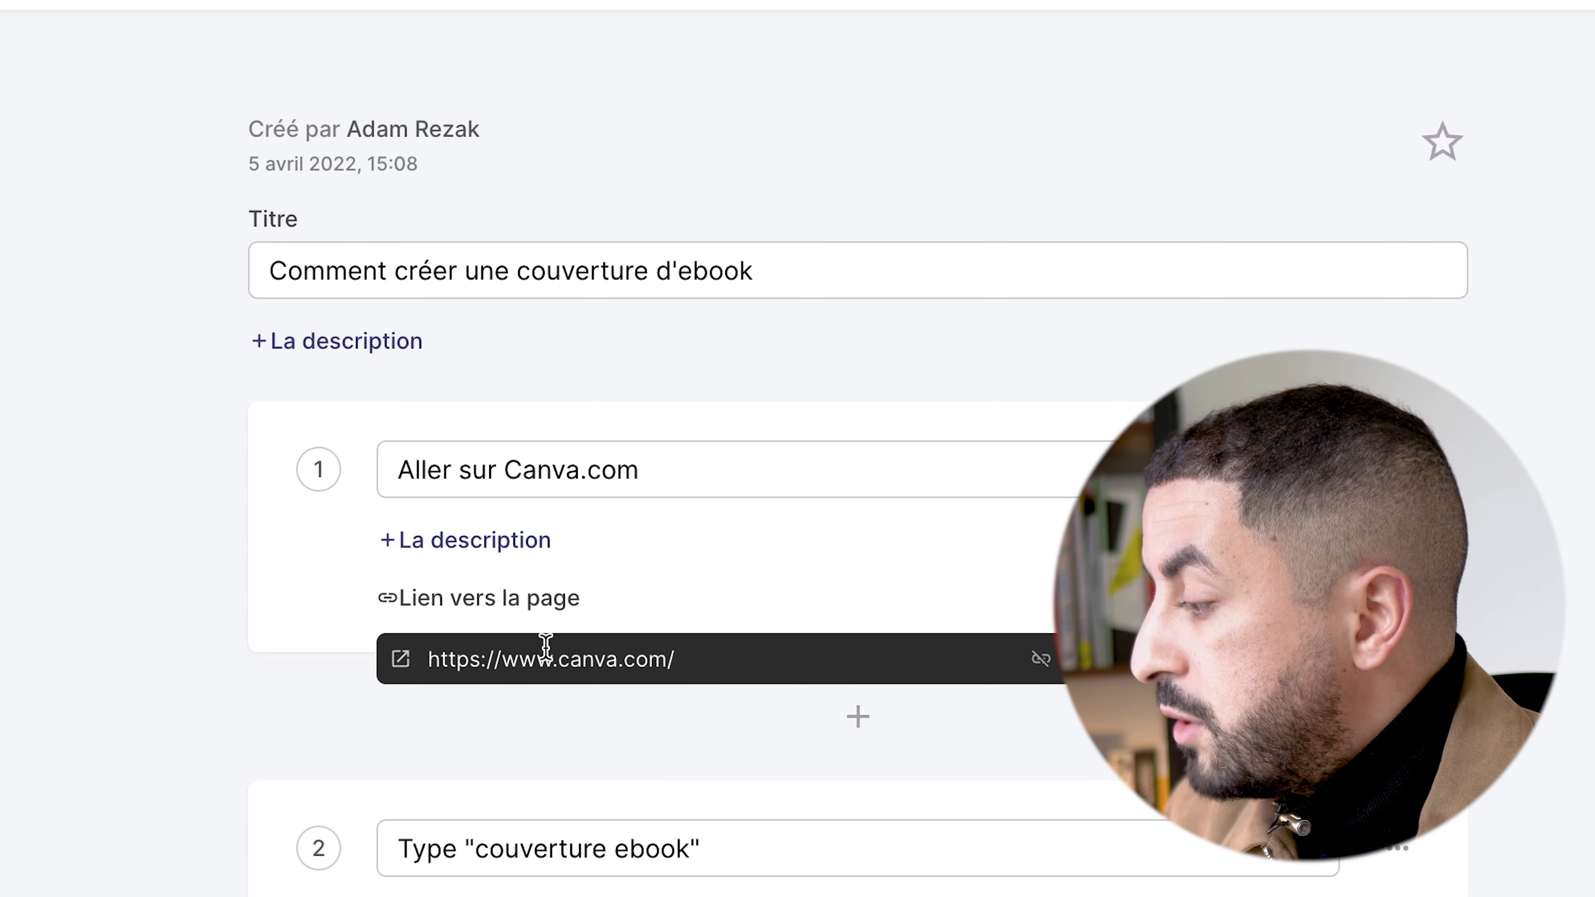
Retitle step 2 as "Chercher couverture ebook".
scroll(1043, 580, down, 5)
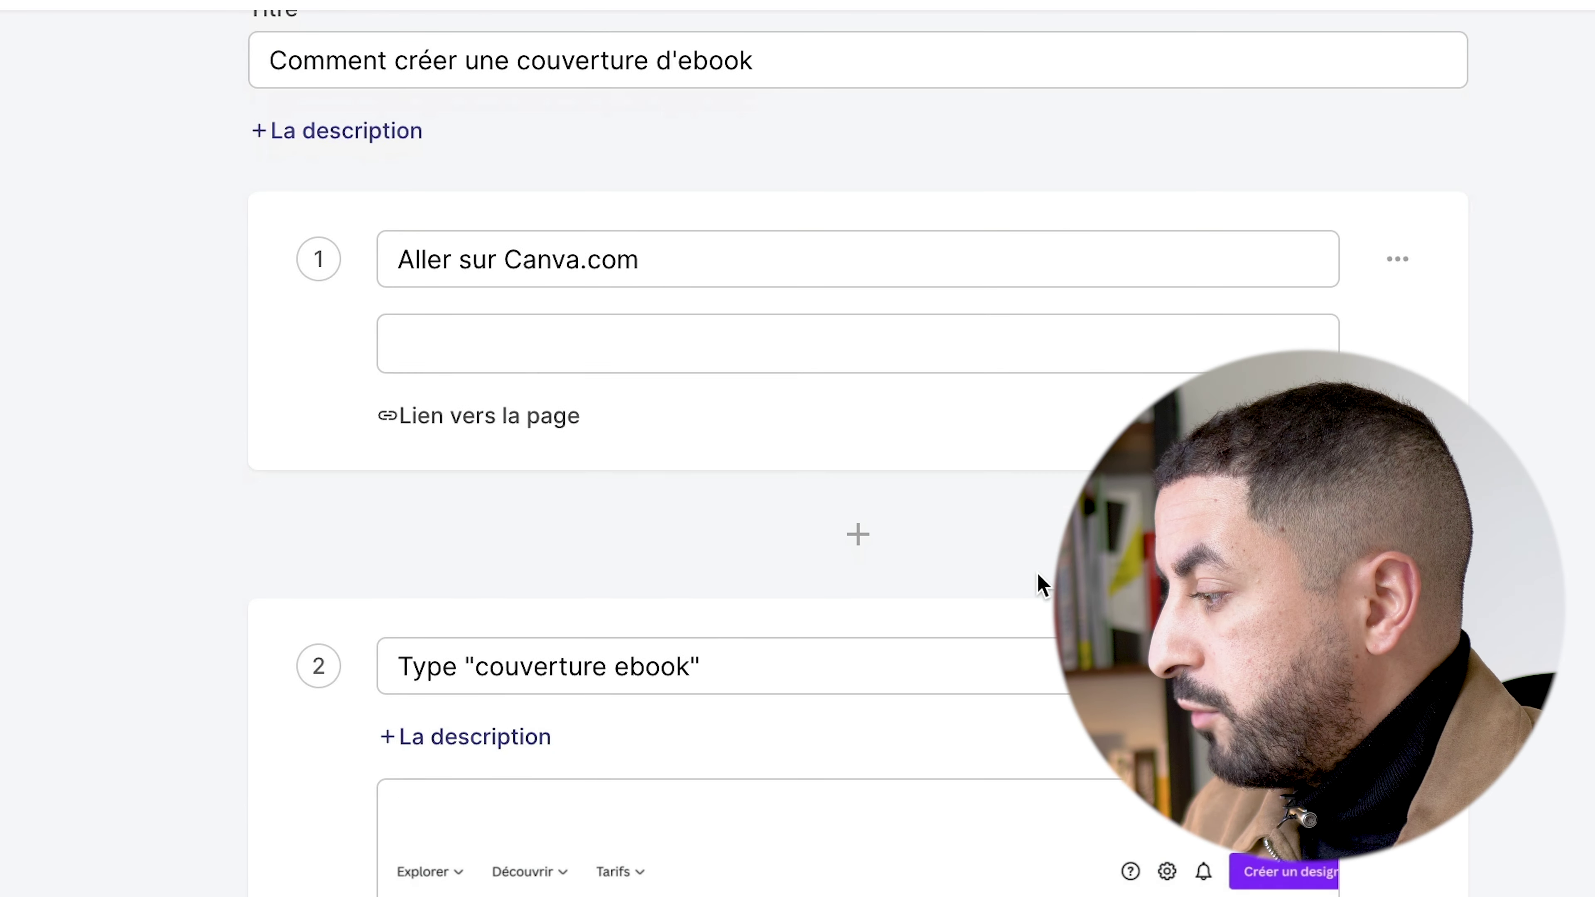
triple_click(785, 643)
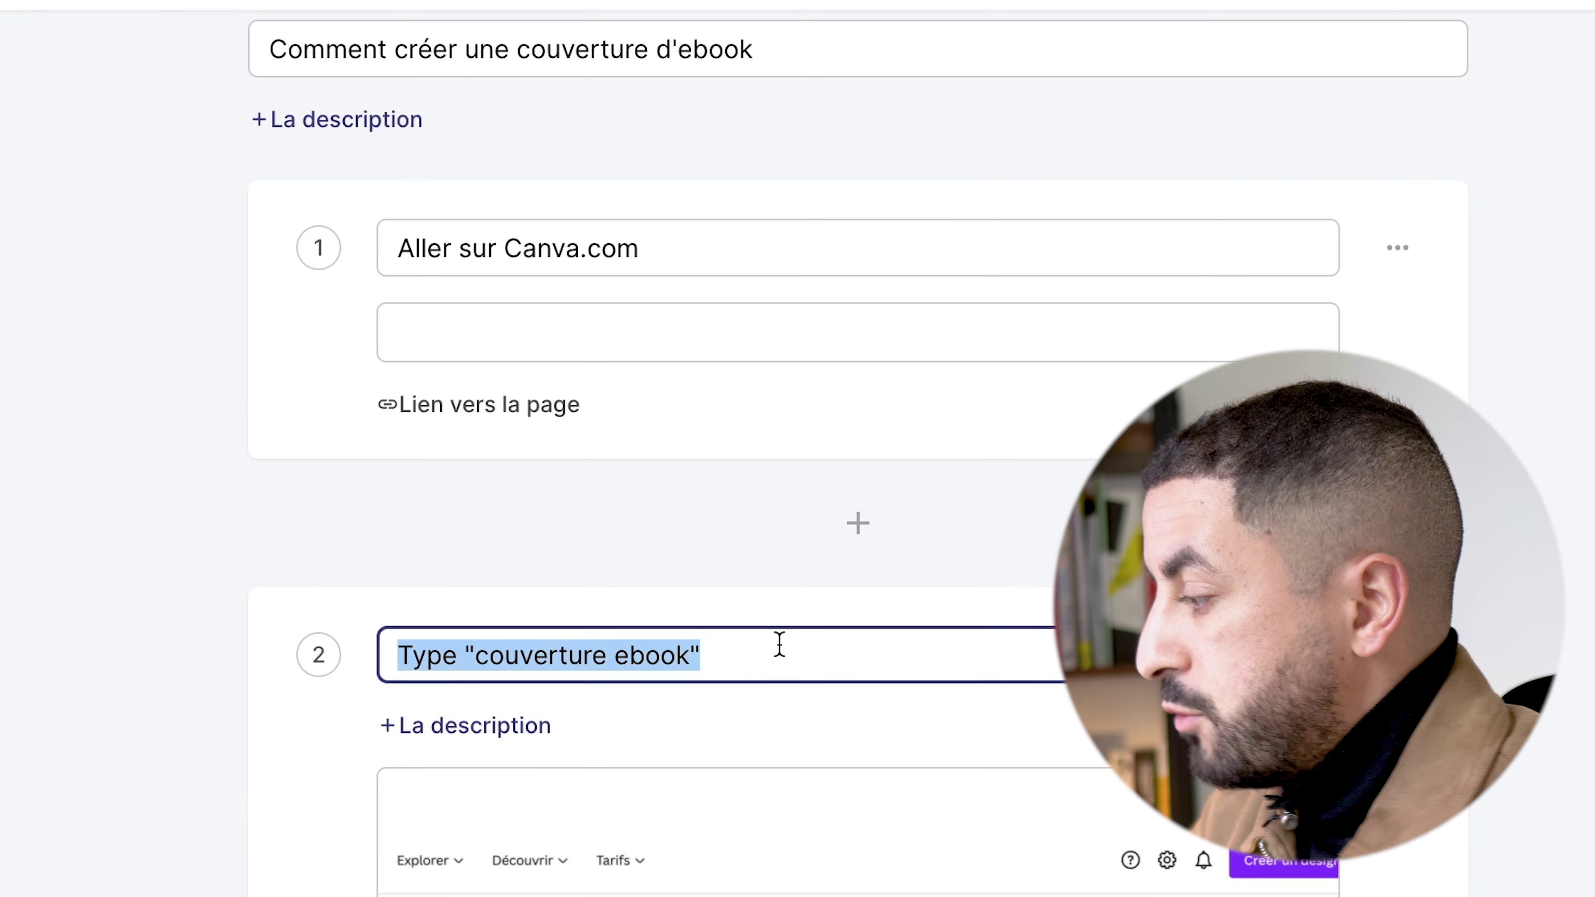
text(Chercher c)
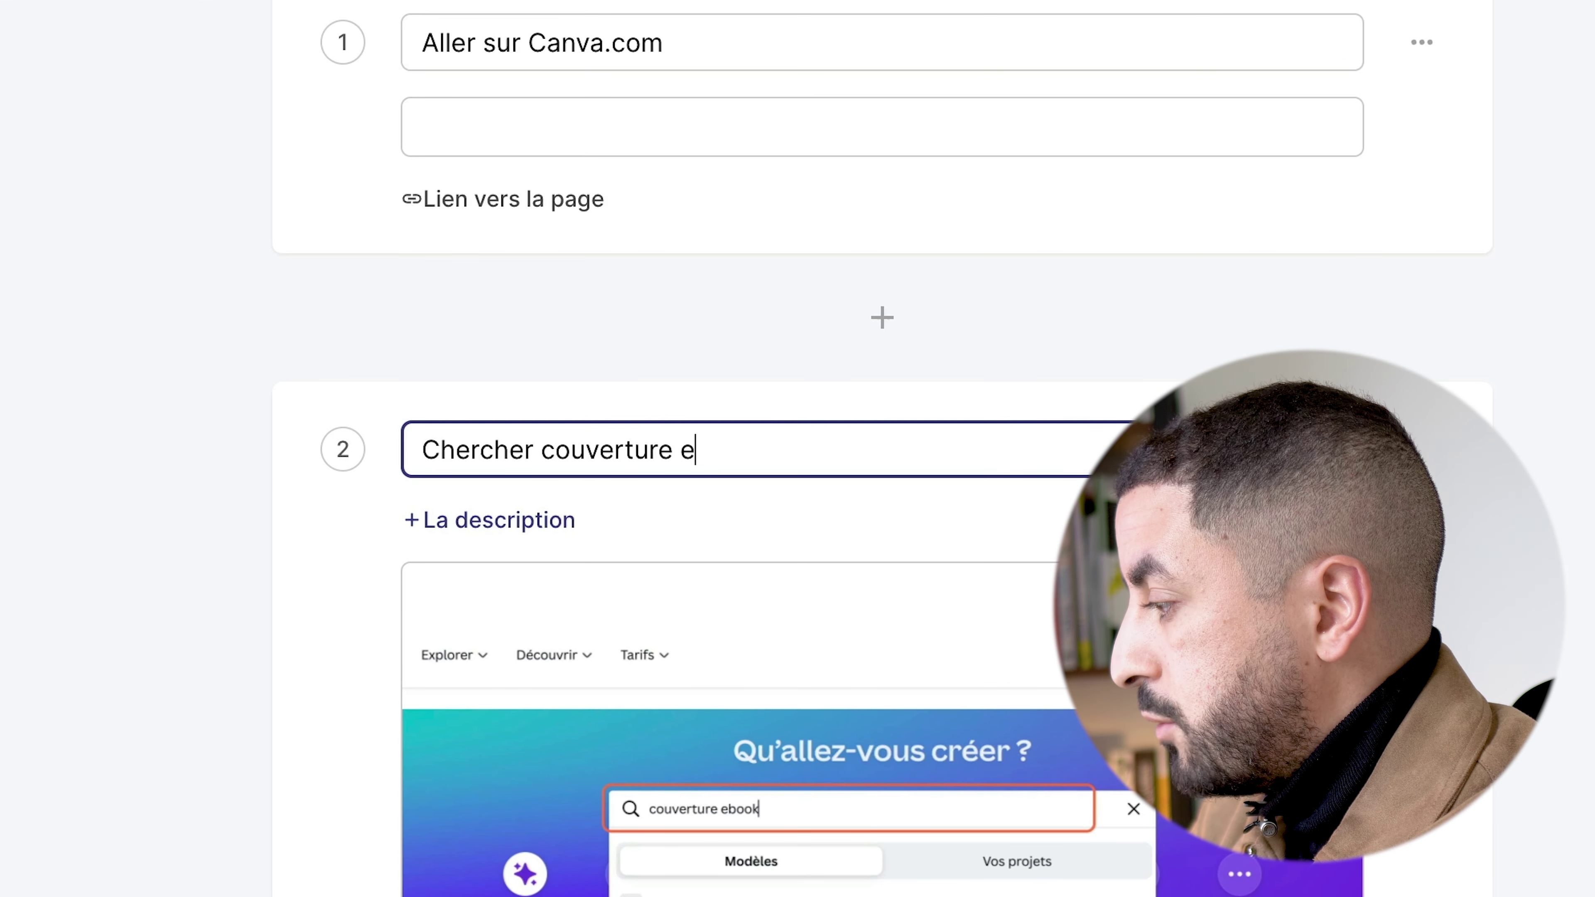
text(ouverture ebook)
Open step 2's screenshot for editing and add an arrow annotation pointing at the search box.
scroll(983, 435, down, 6)
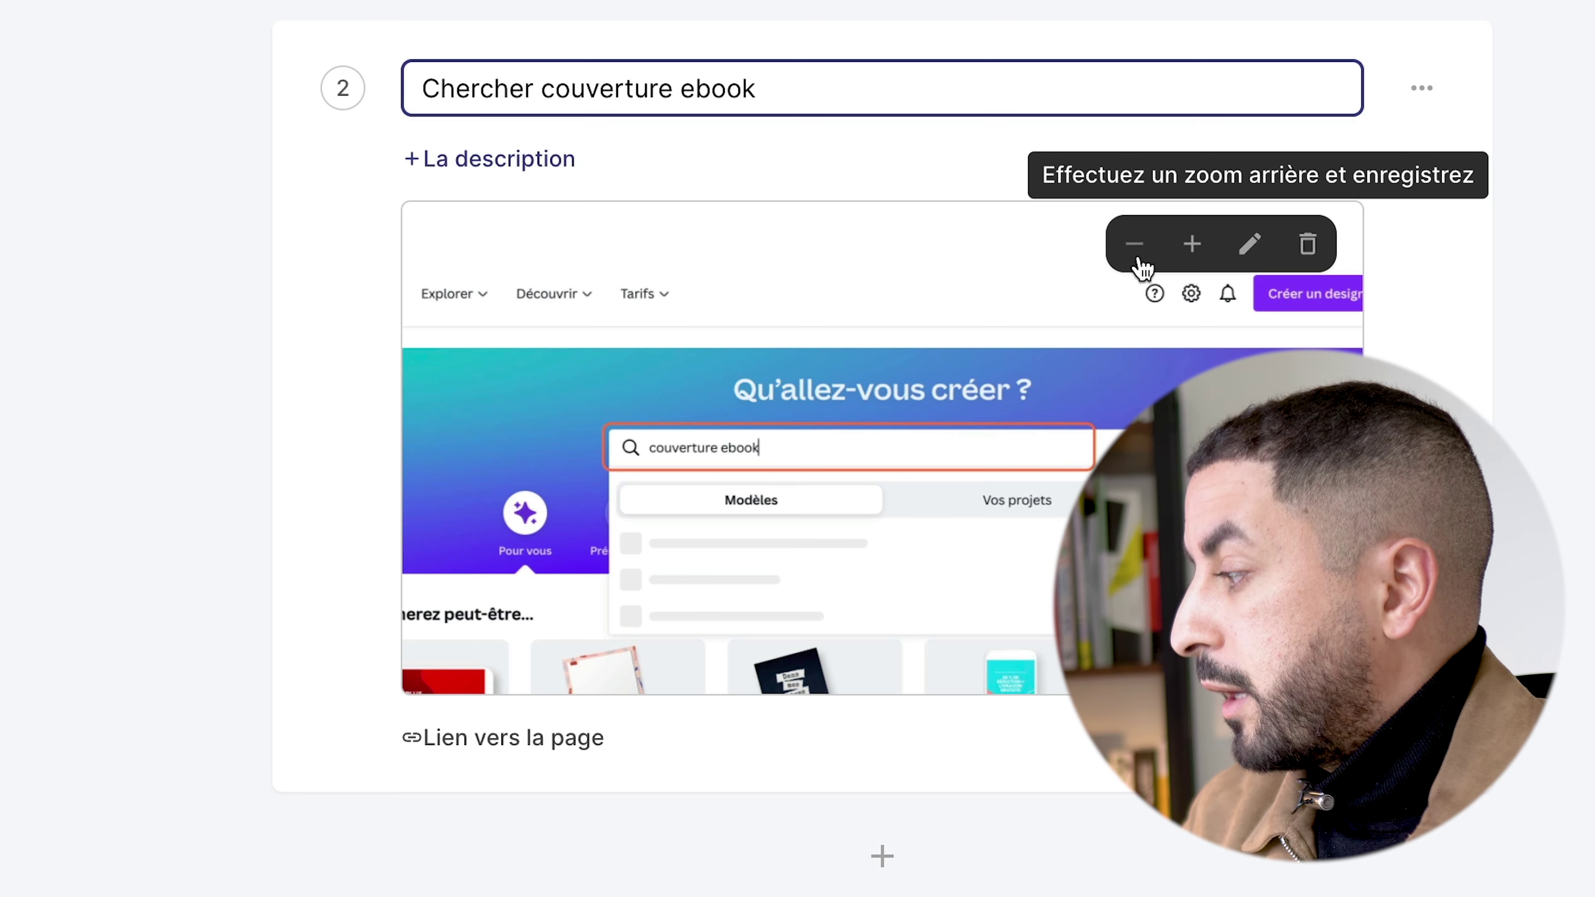
click(1247, 246)
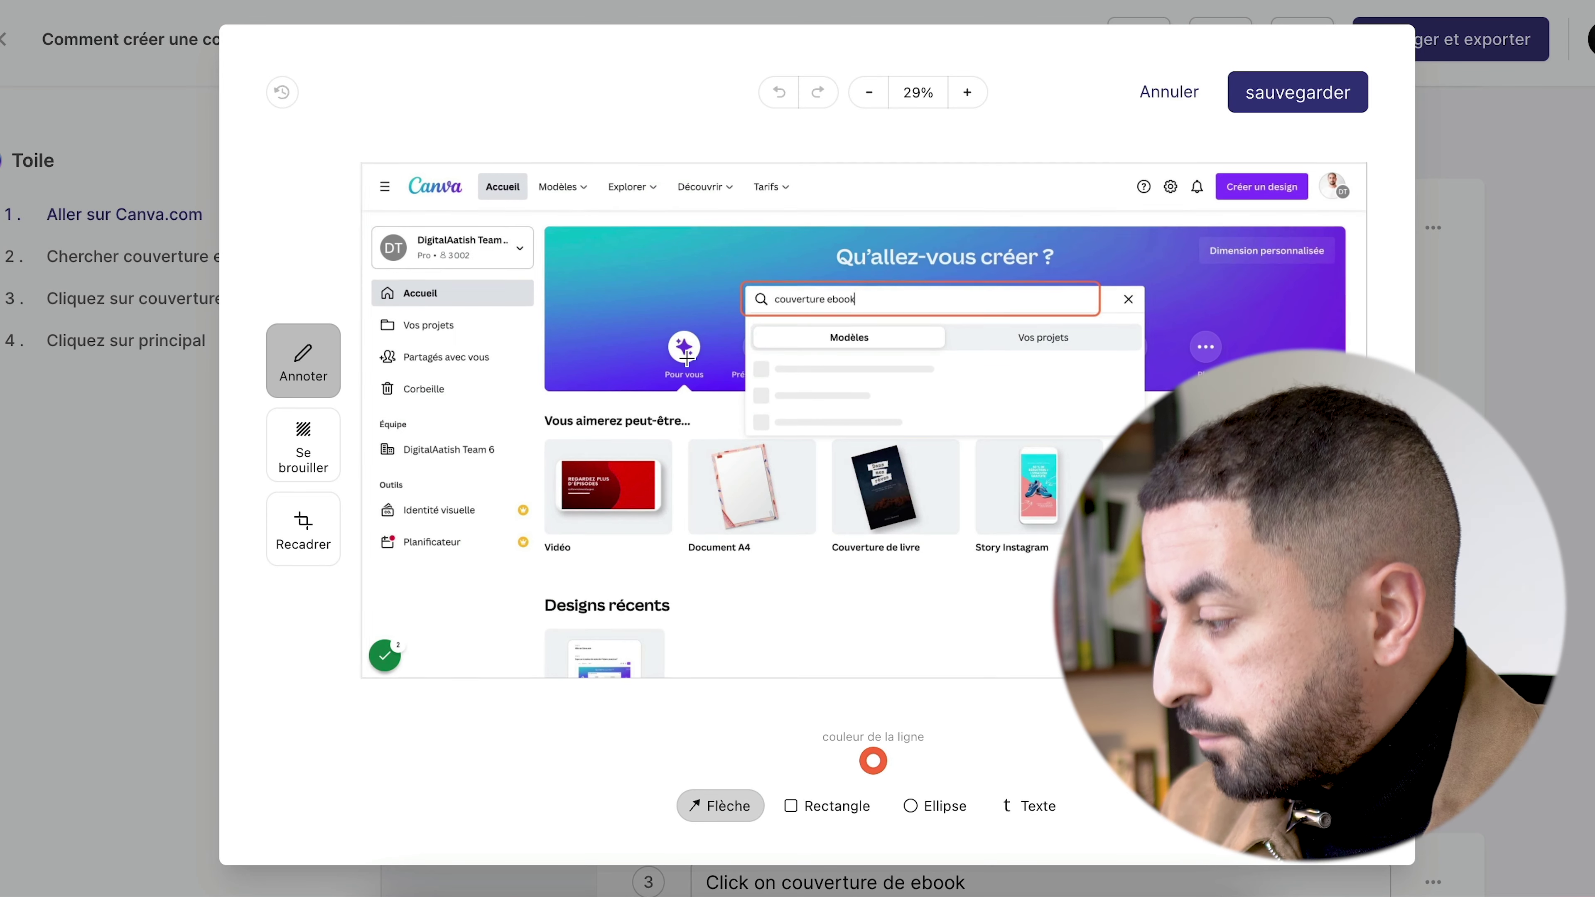
mouse_move(722, 345)
mouse_down()
mouse_move(568, 349)
mouse_move(726, 256)
mouse_move(660, 391)
mouse_up()
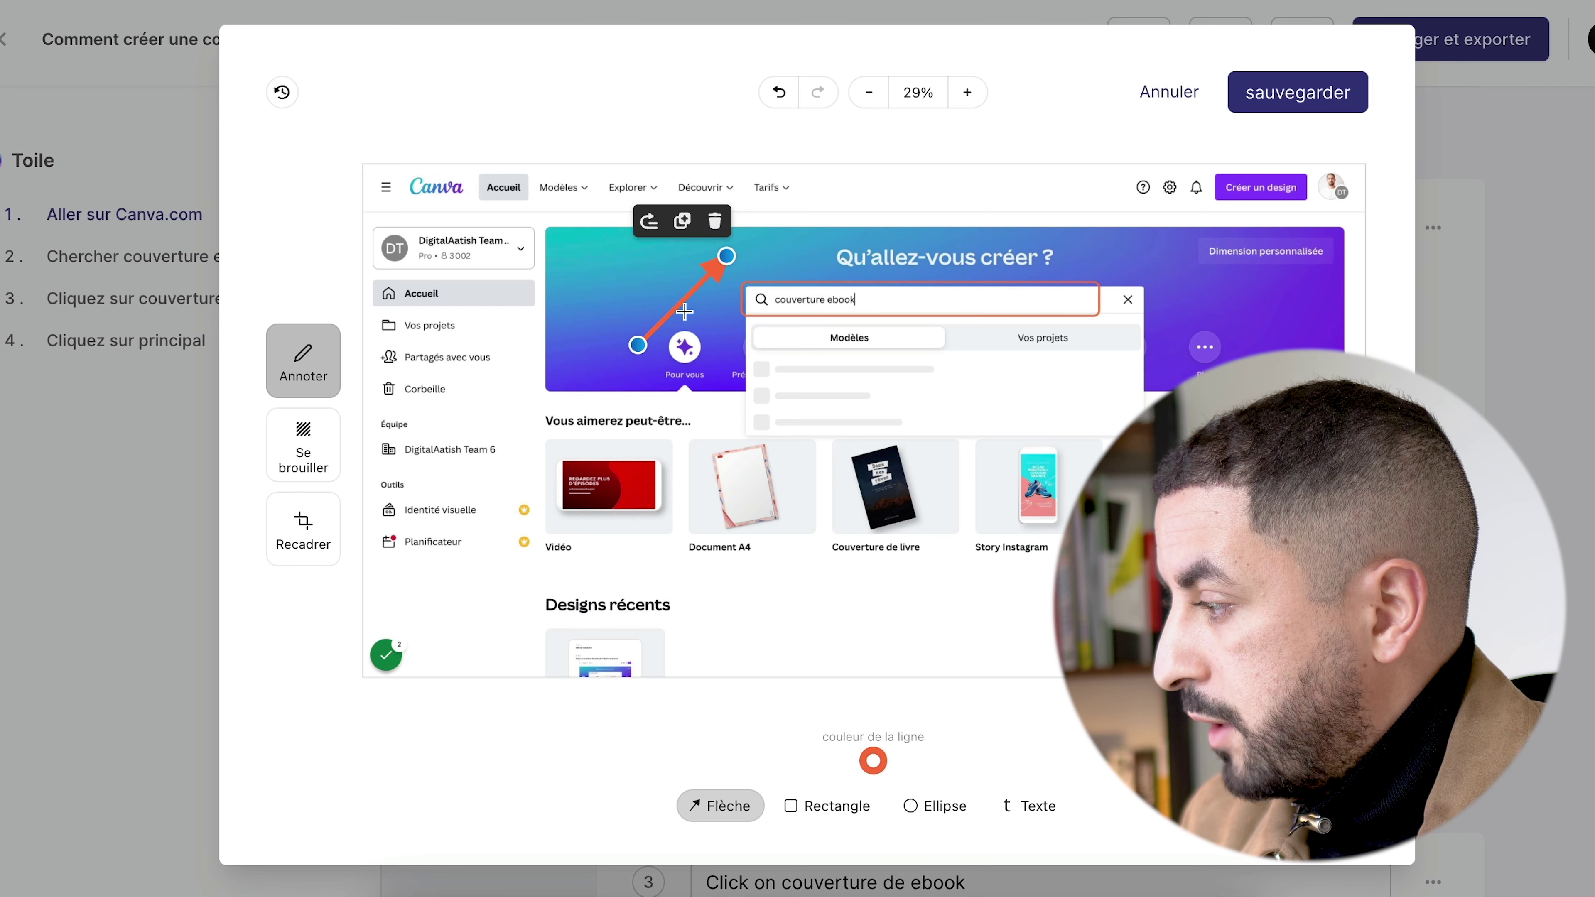
drag(727, 256, 738, 339)
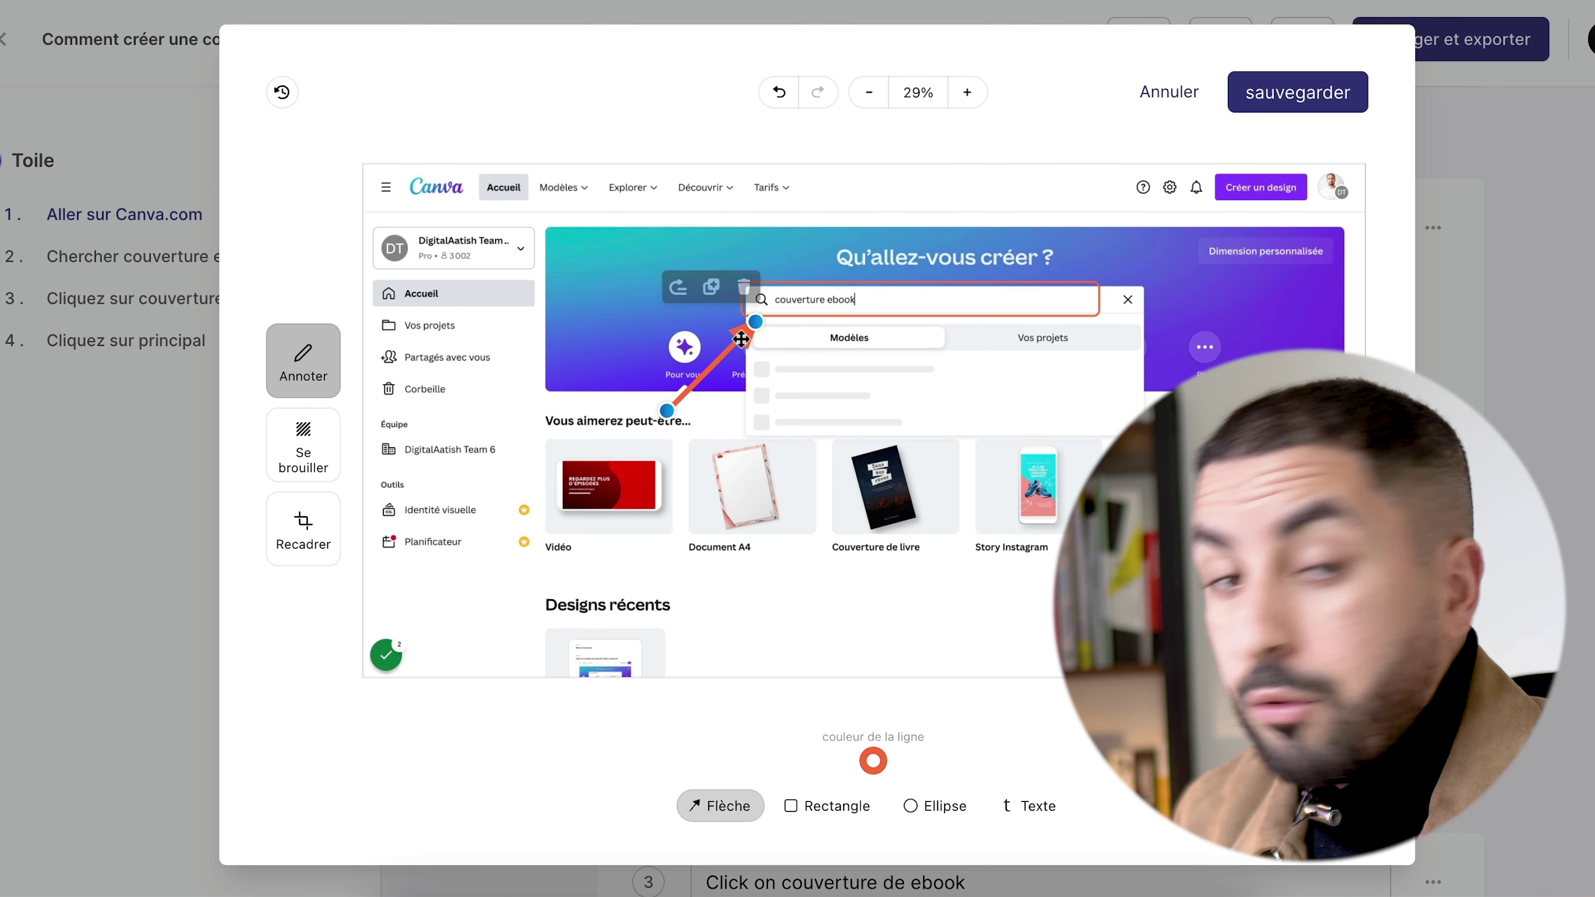
Draw a rectangle around the screenshot's search box and an ellipse below it.
click(824, 806)
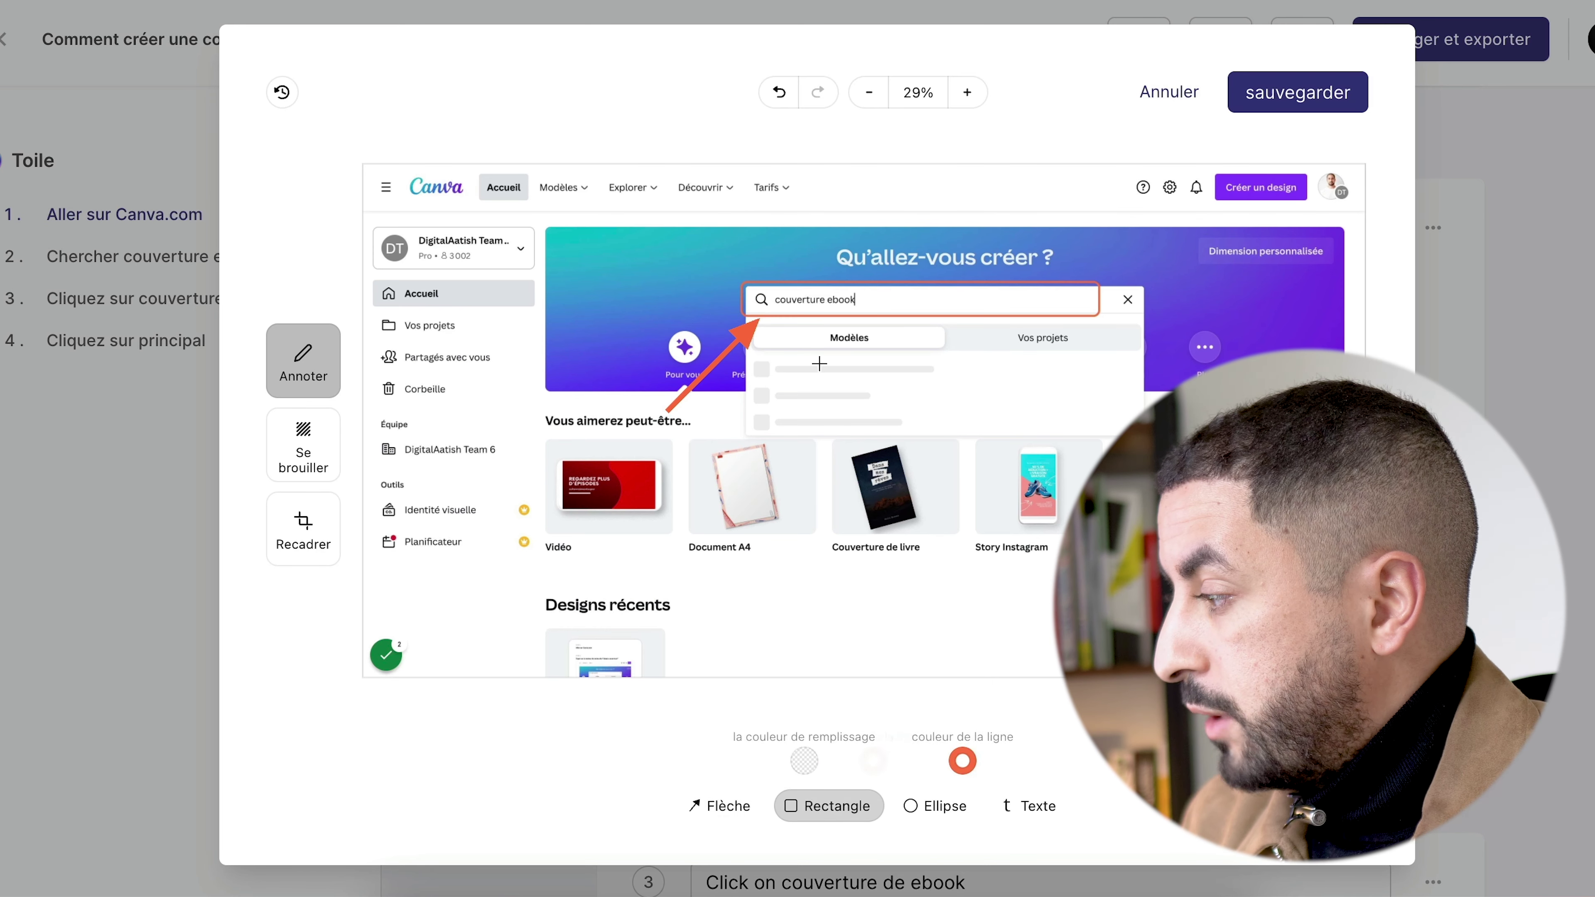
mouse_move(736, 252)
mouse_down()
mouse_move(1124, 328)
mouse_move(1181, 372)
mouse_up()
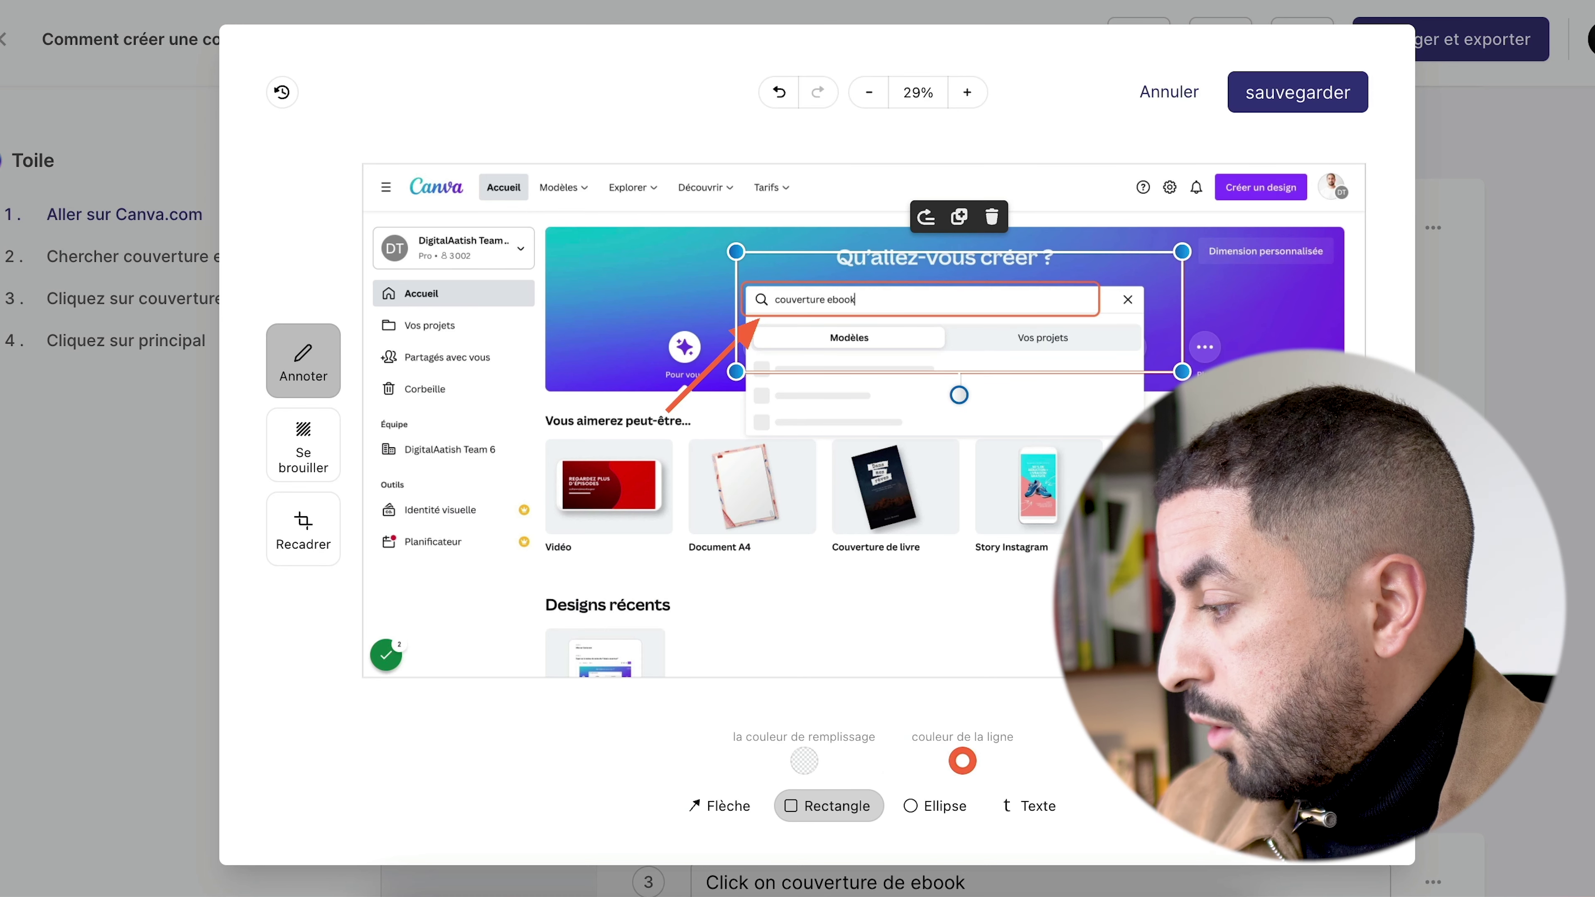
click(936, 806)
drag(859, 476, 1030, 603)
Undo the arrow, rectangle and ellipse annotations on the screenshot.
key(ctrl+z)
key(ctrl+z)
key(ctrl+z)
key(ctrl+z)
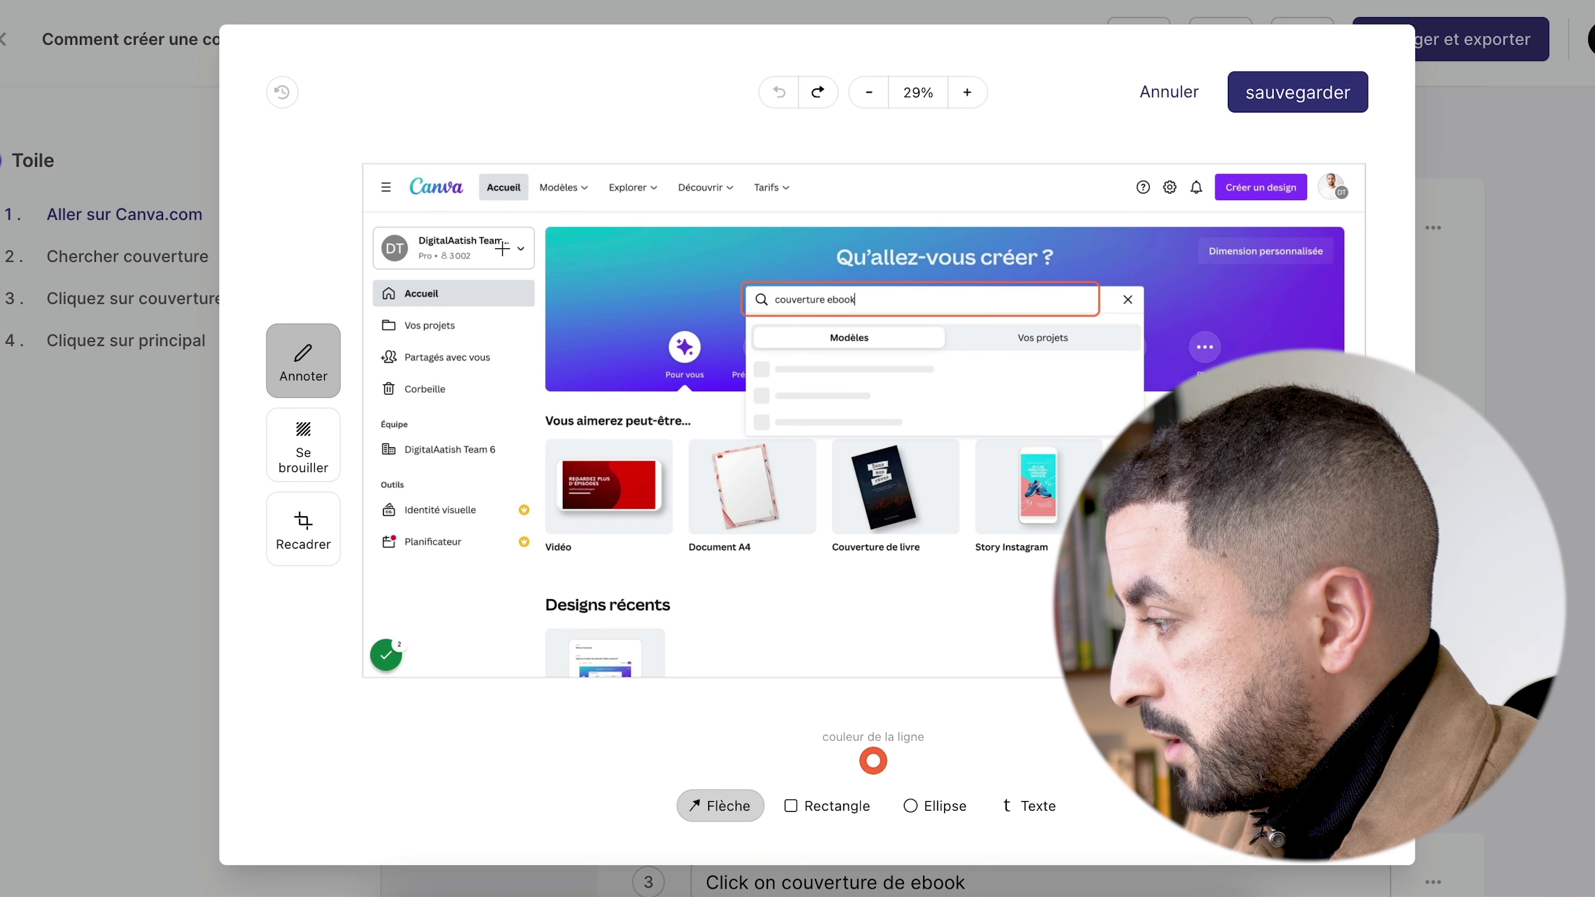
Try a dark navy colour and the Le noir font for text annotations, and save the screenshot.
drag(741, 366, 698, 314)
click(1003, 806)
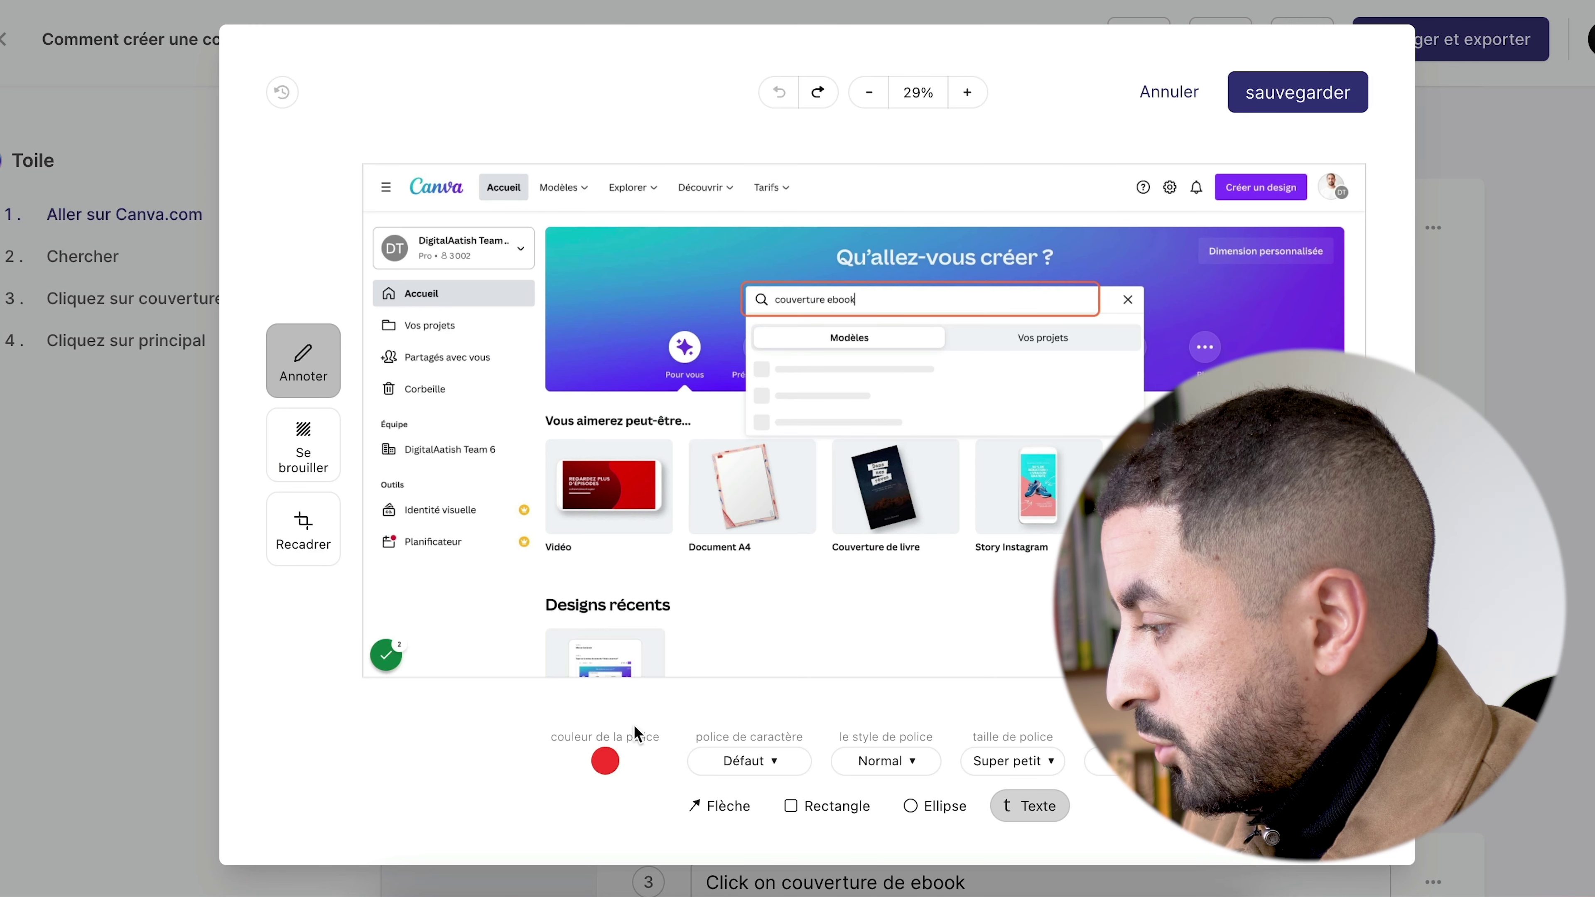
click(606, 760)
click(651, 649)
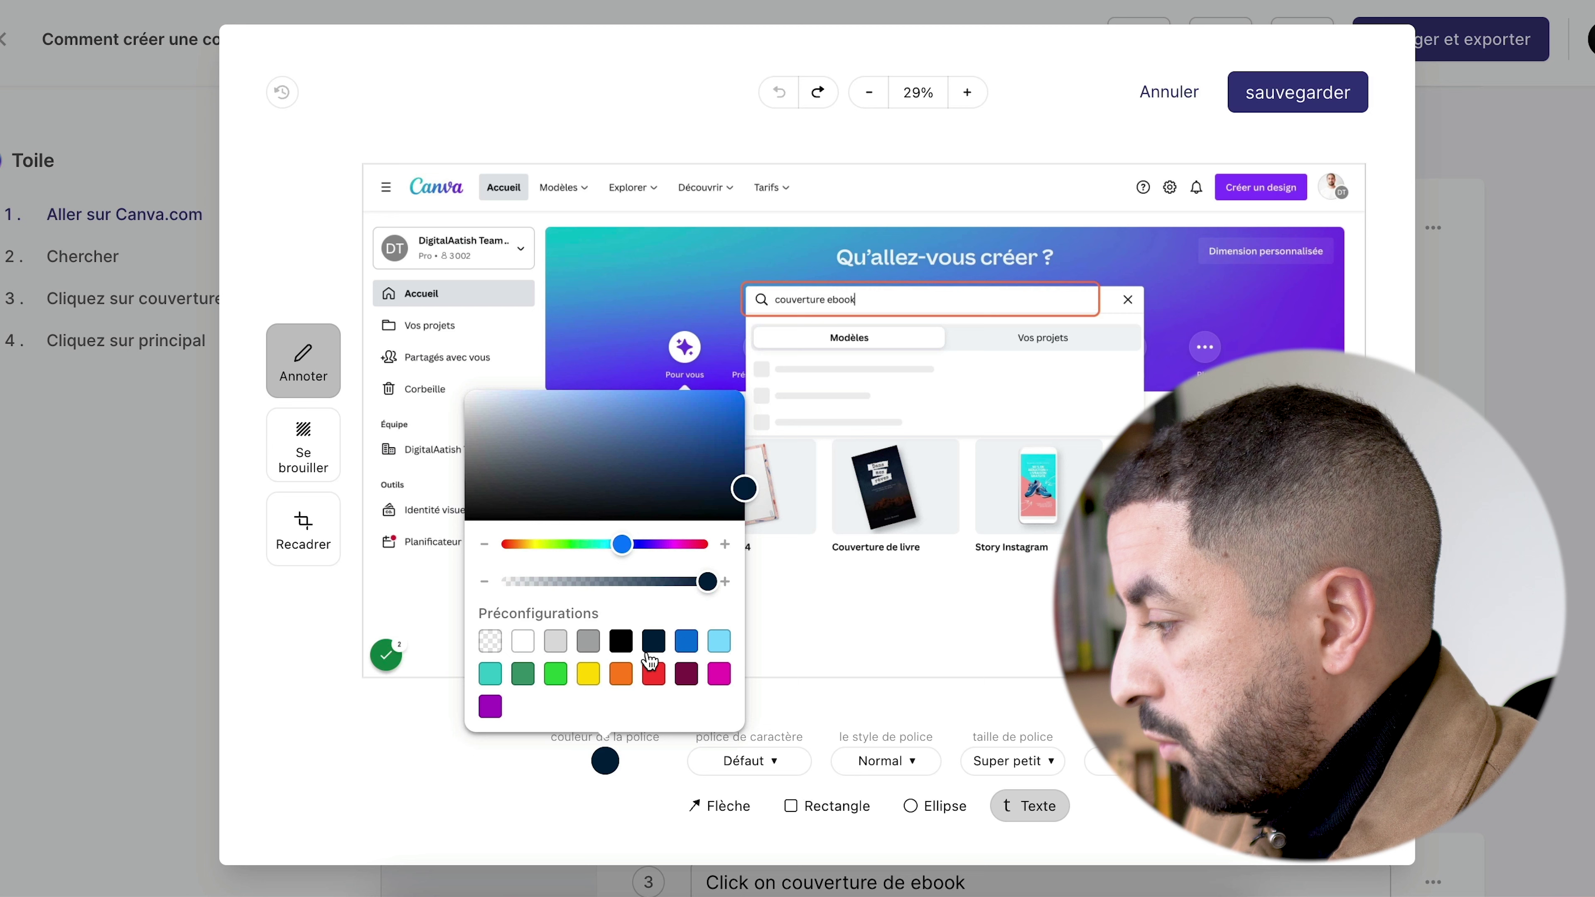
click(741, 762)
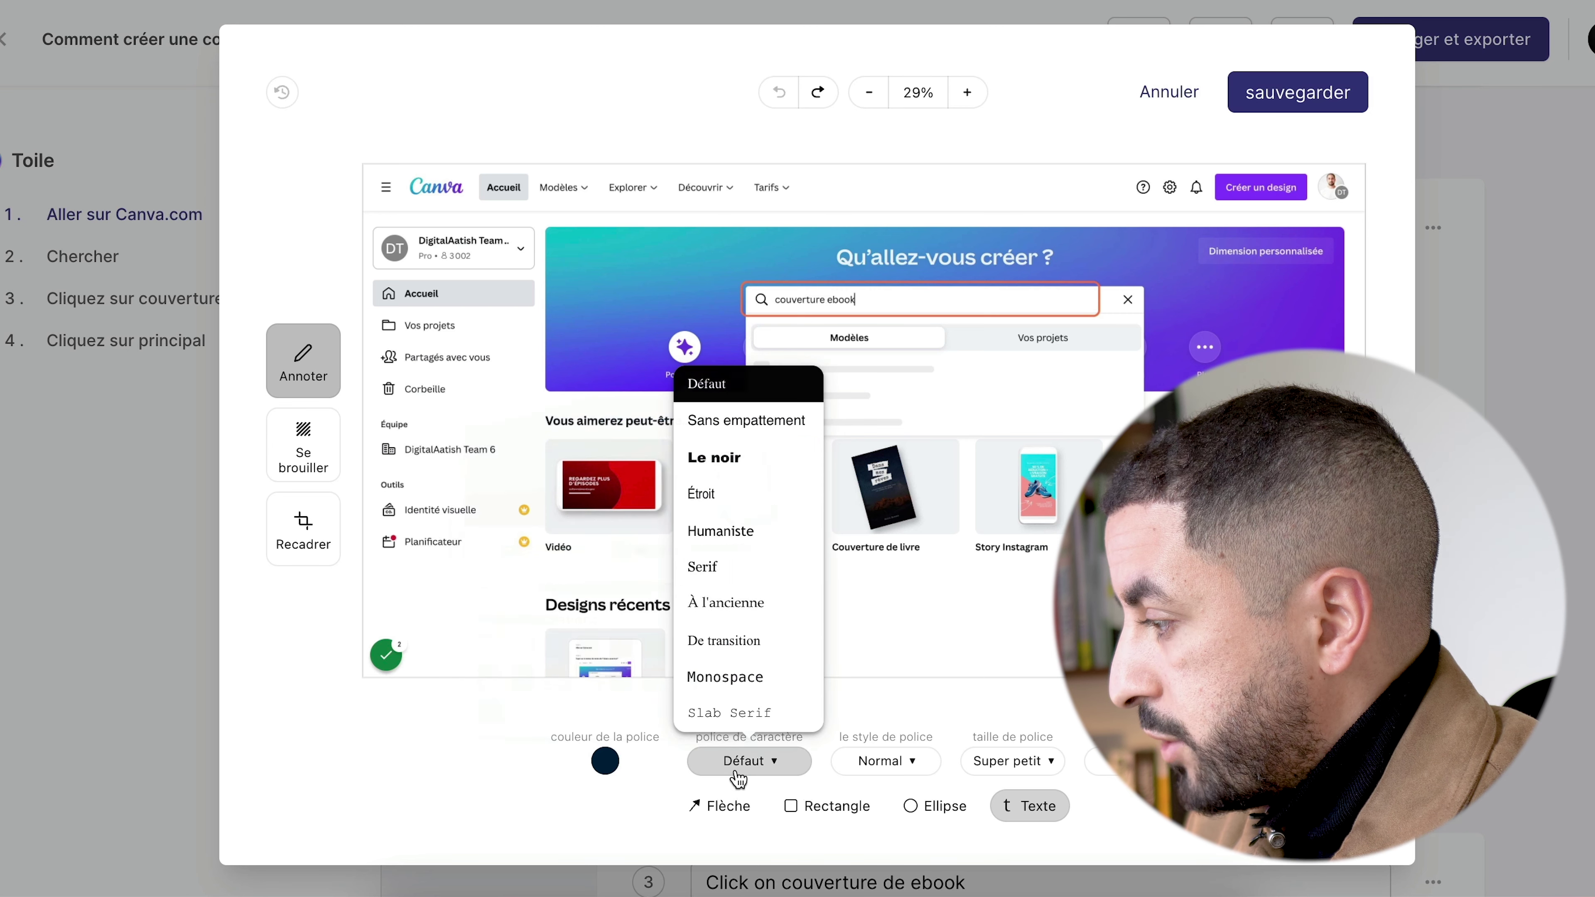
click(741, 463)
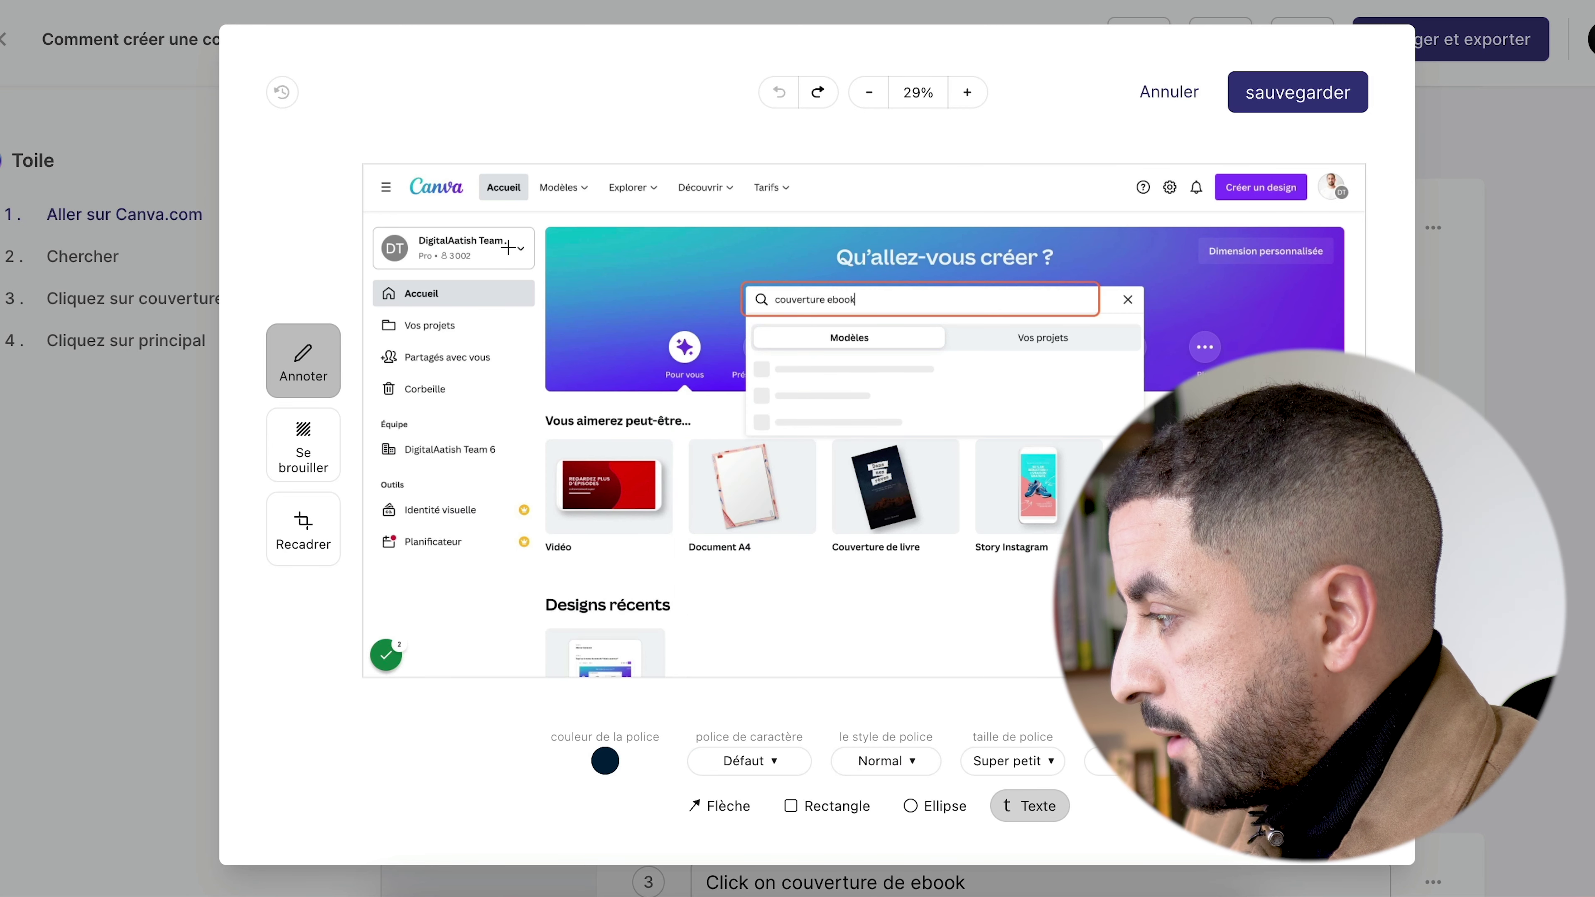
drag(713, 364, 713, 364)
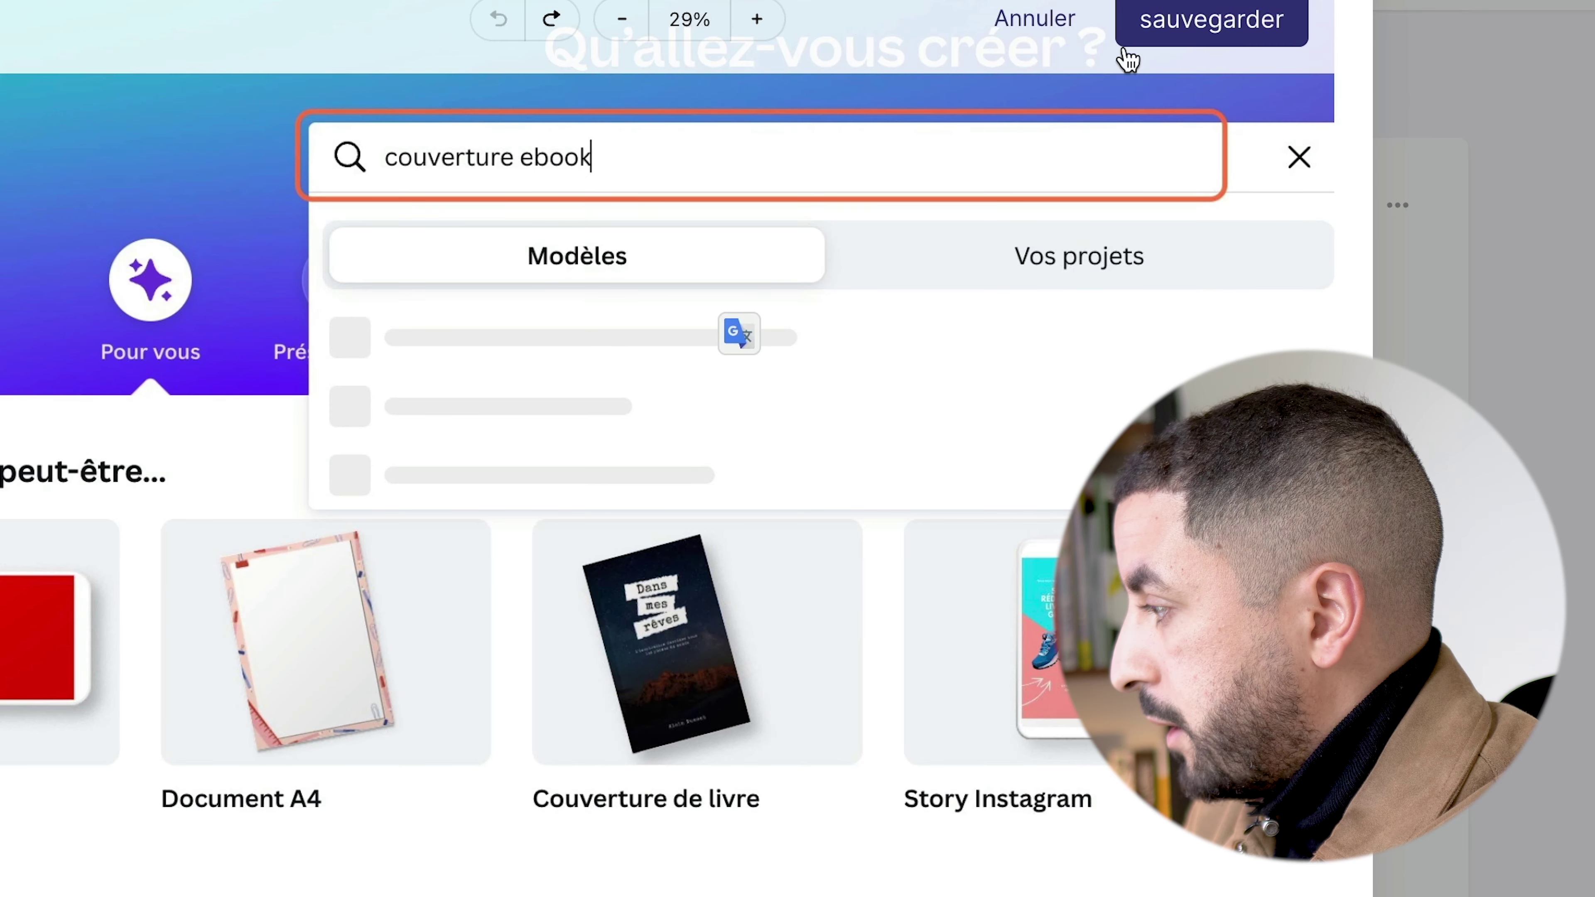
click(1131, 28)
Retitle step 3 as "Cliquez de couverture".
triple_click(542, 356)
text(Cl)
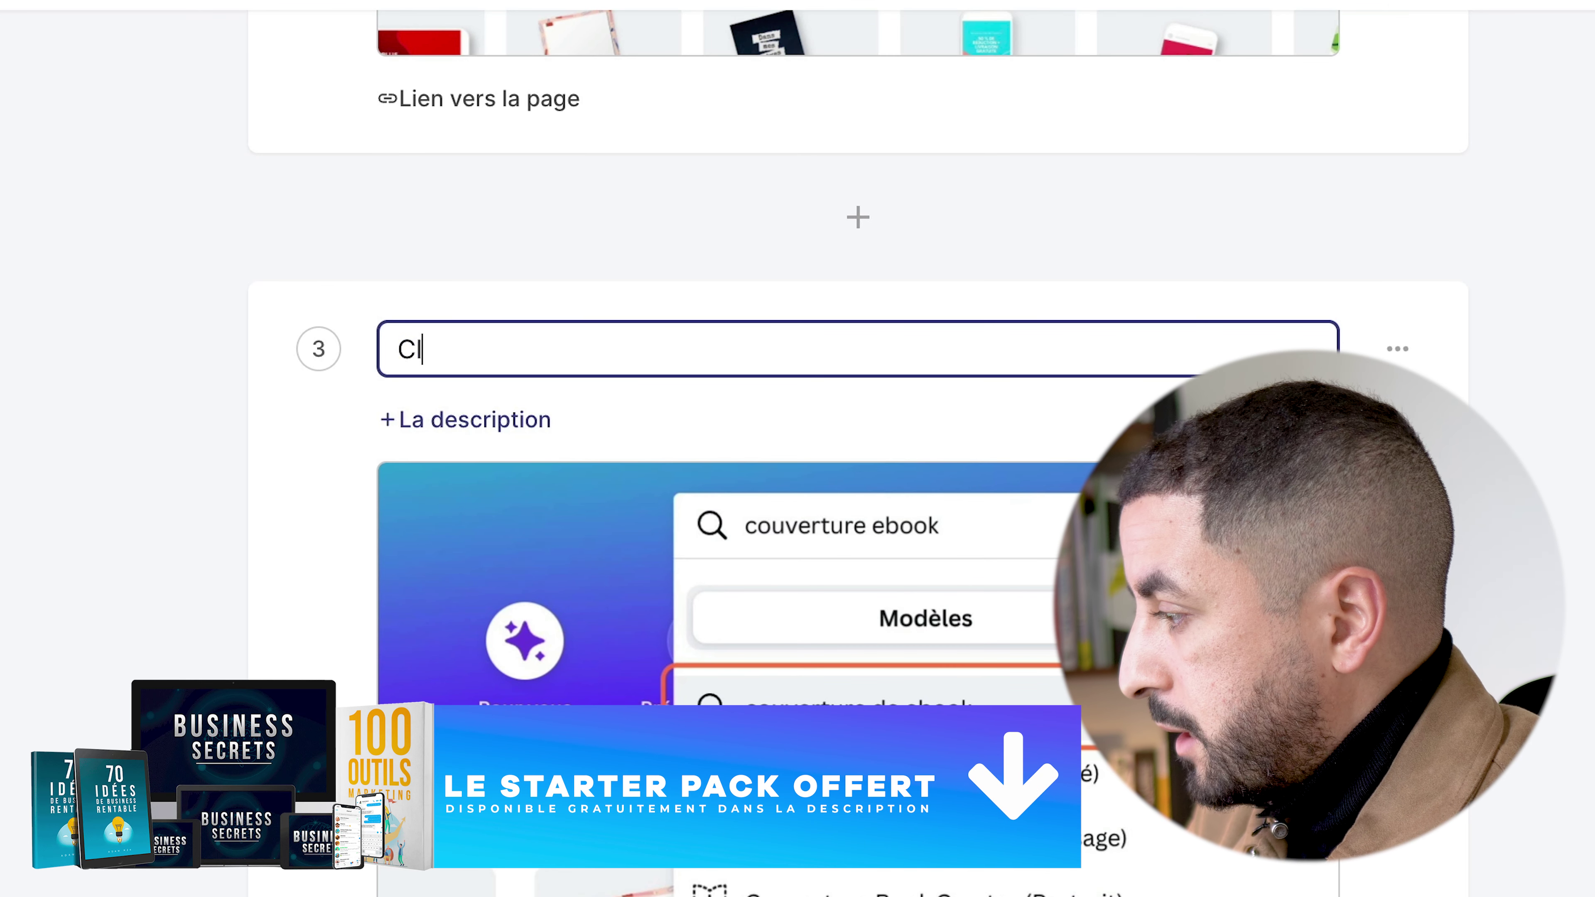
text(iquez de couverture)
Retitle step 4 as "Cliquez sur le visuel".
scroll(858, 440, down, 10)
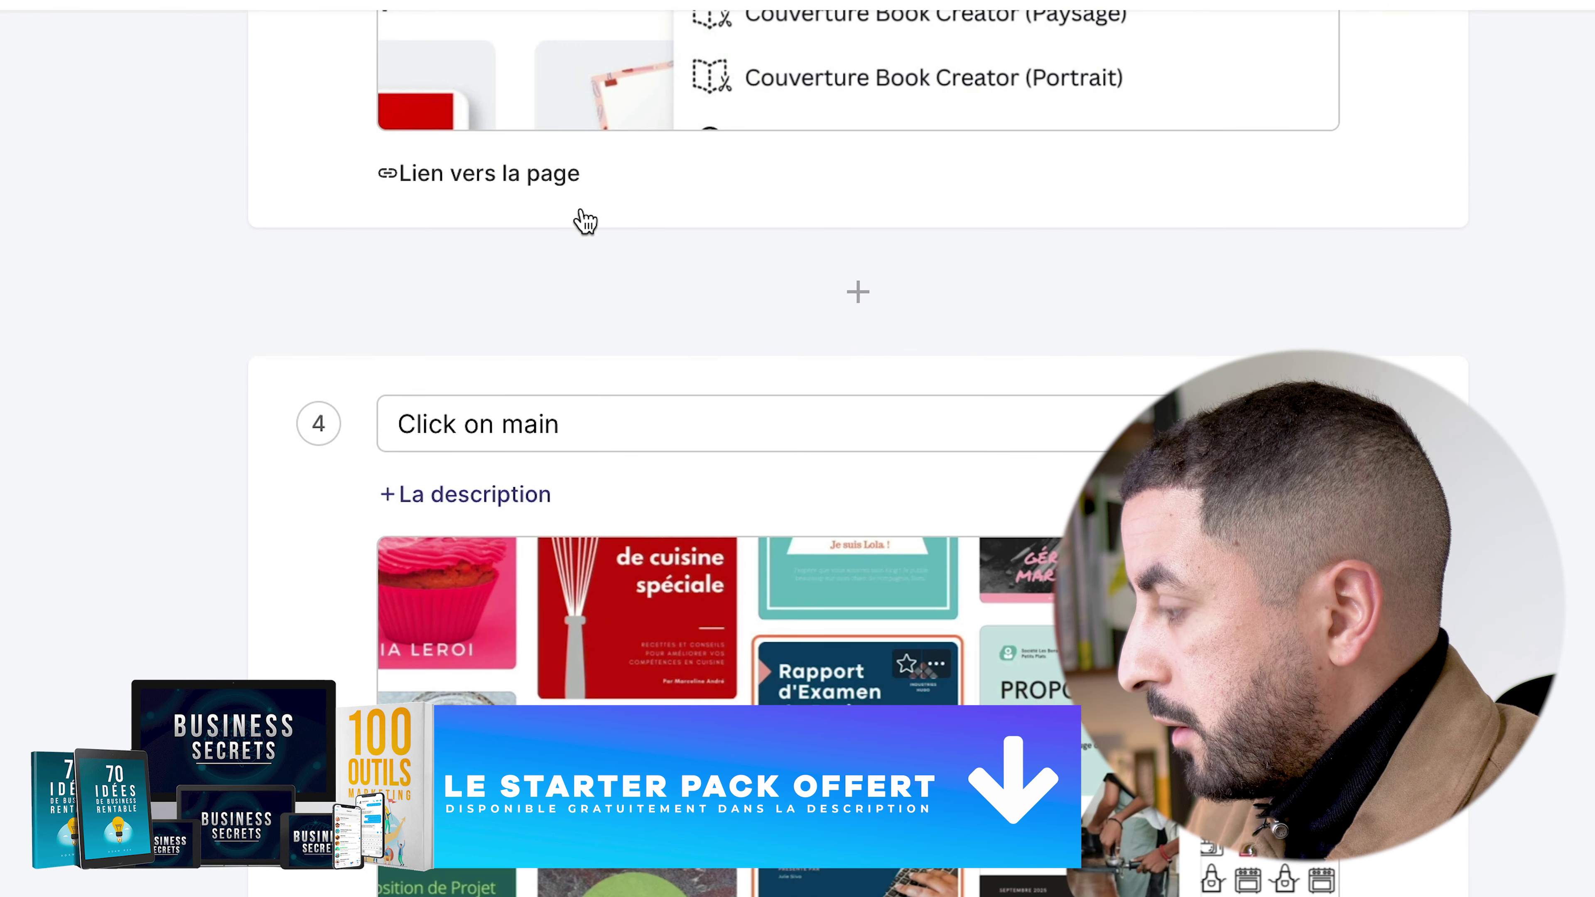
scroll(585, 221, down, 2)
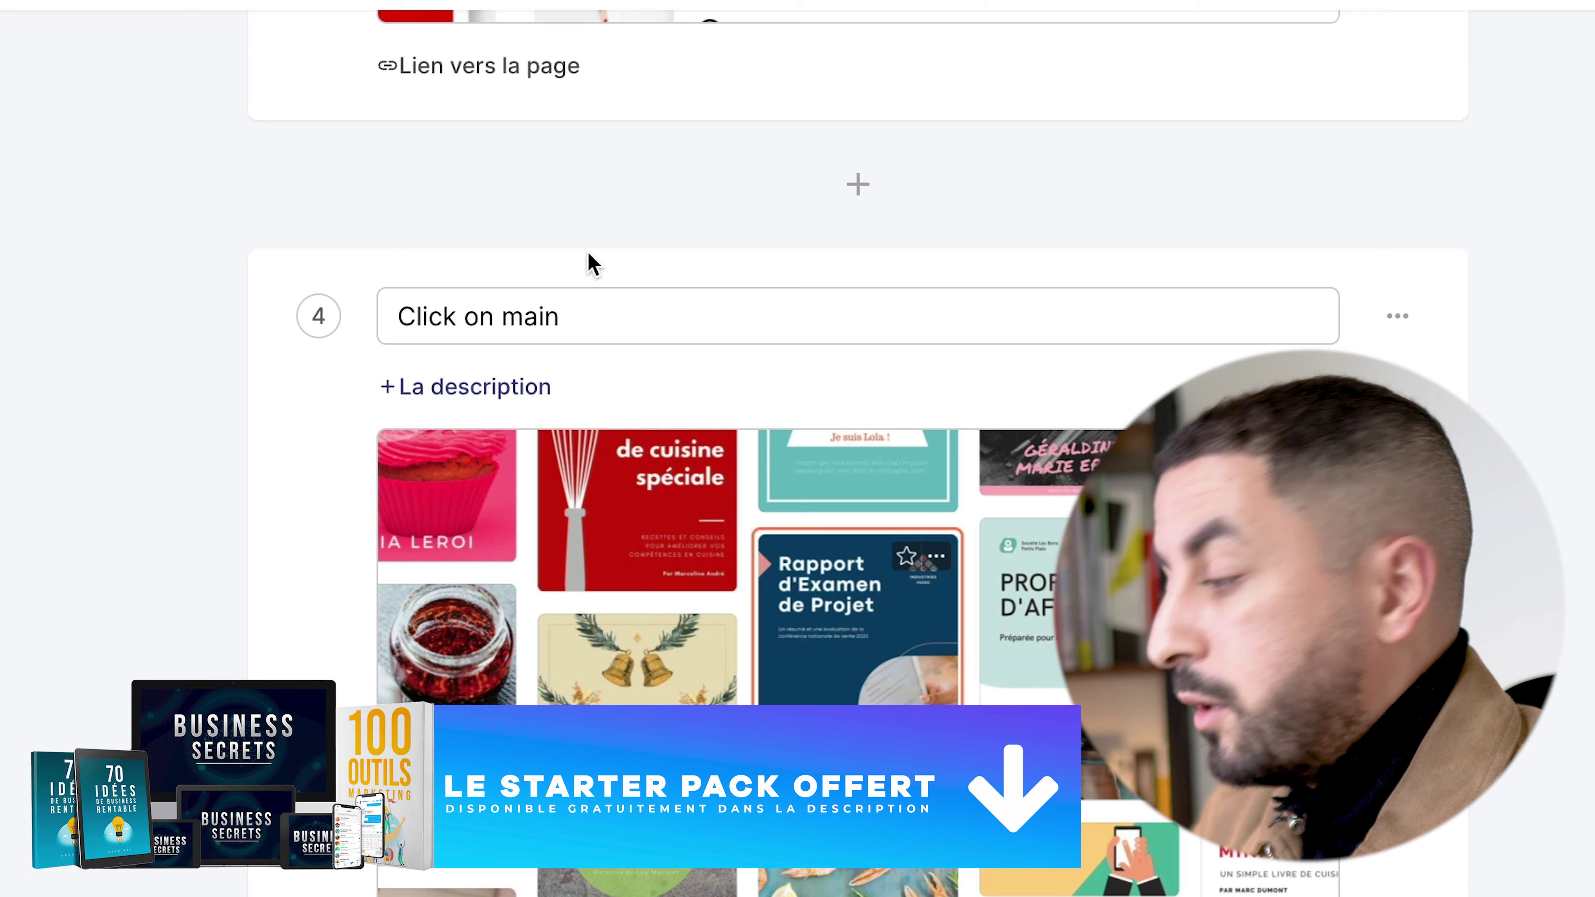
scroll(594, 264, down, 4)
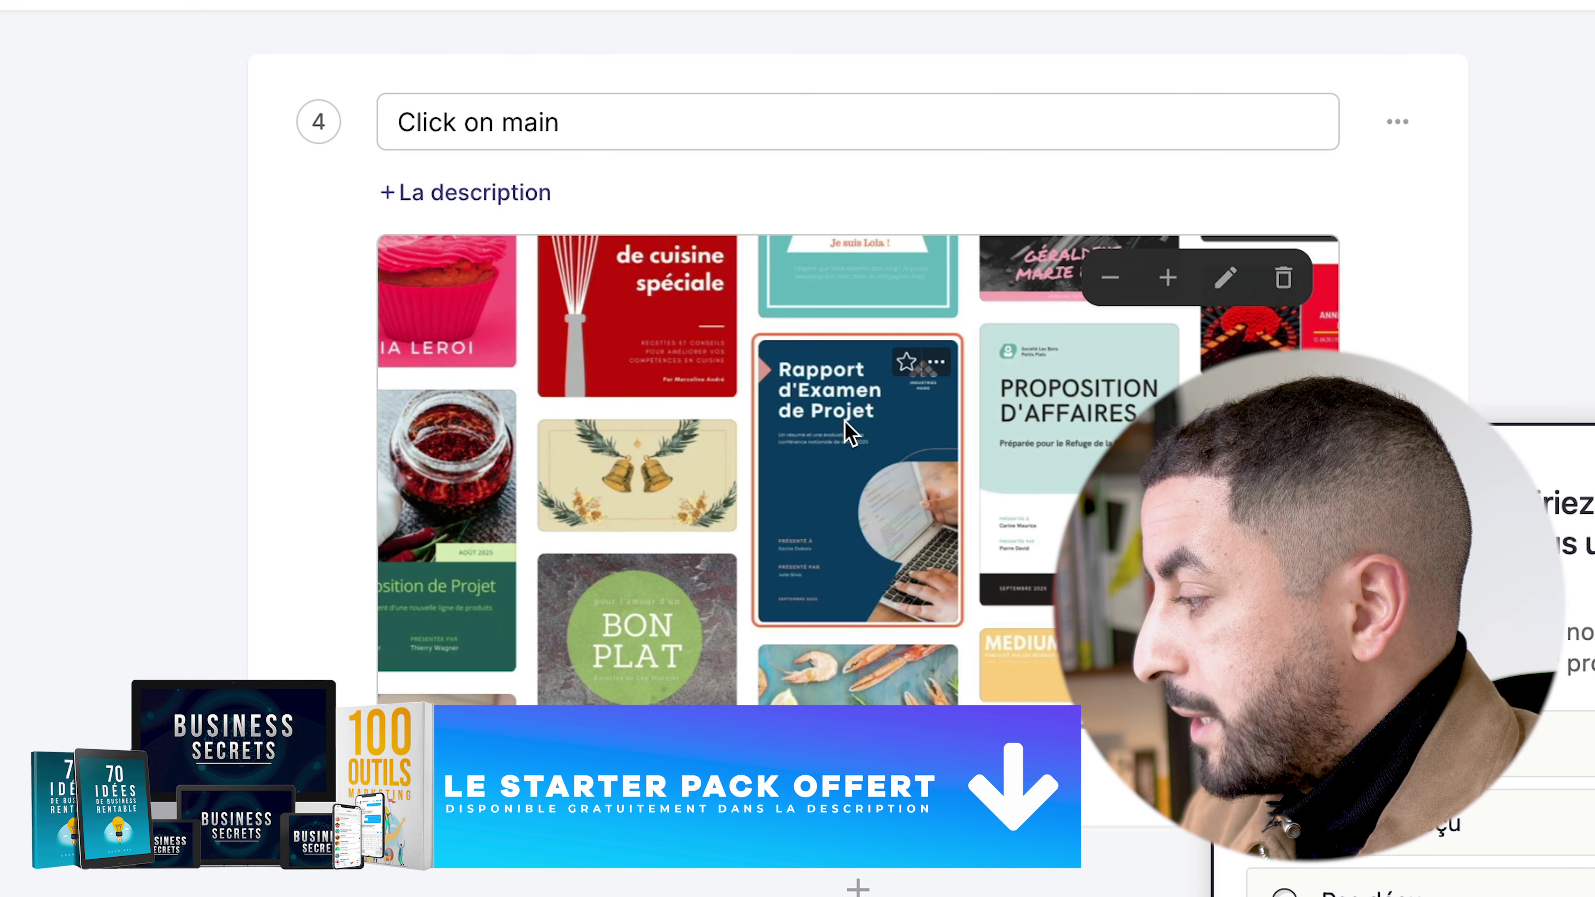
click(1283, 277)
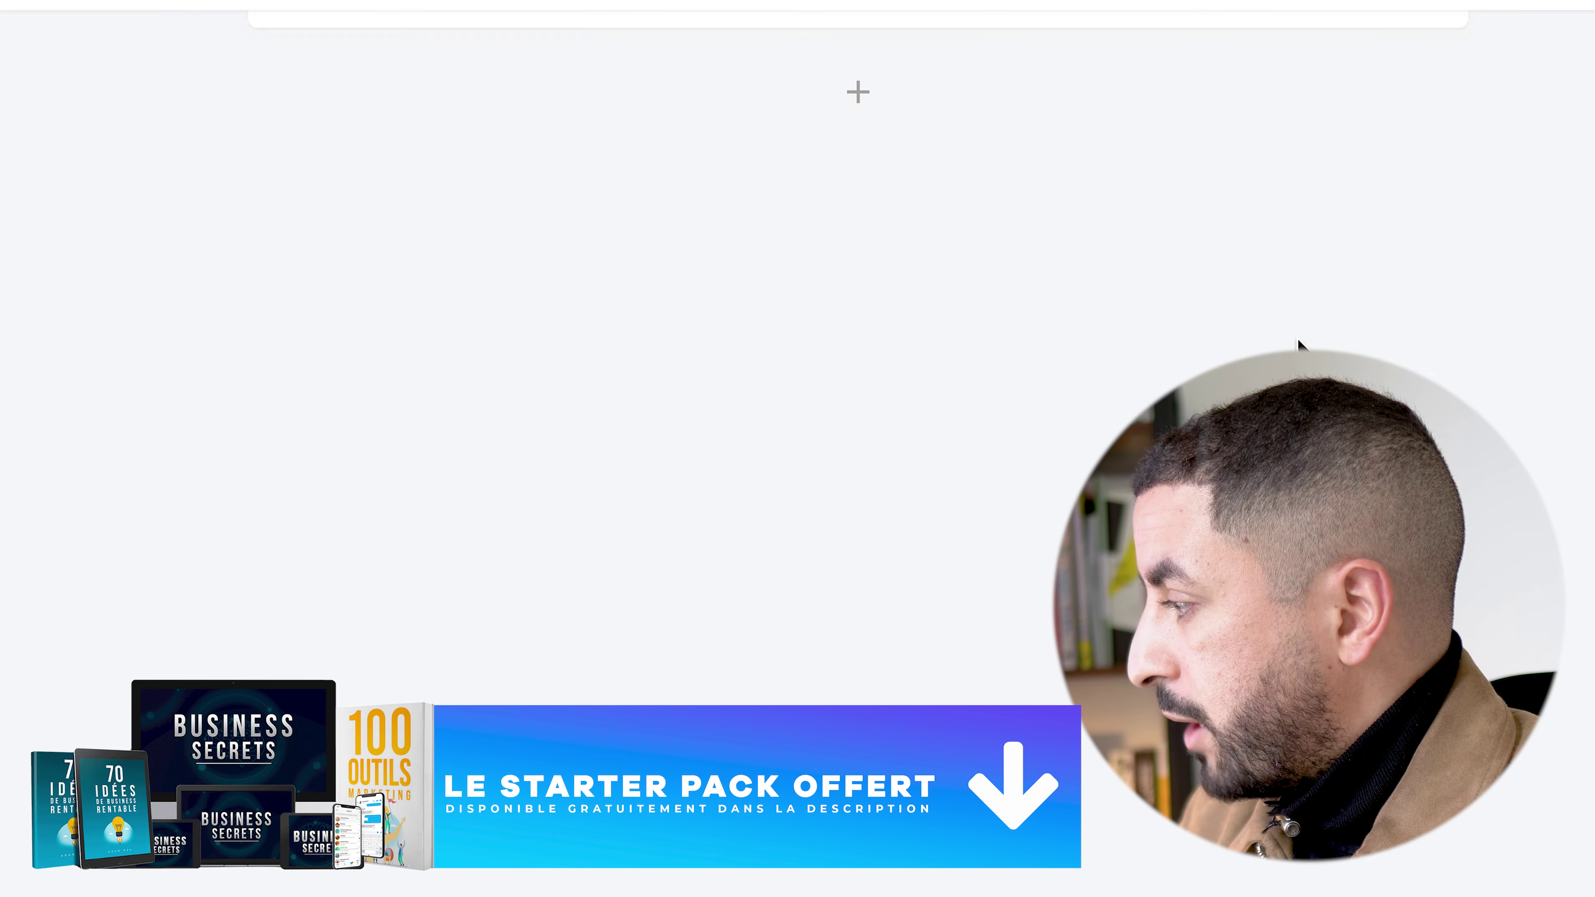
scroll(1297, 338, down, 1)
scroll(1297, 339, up, 7)
scroll(1297, 338, down, 10)
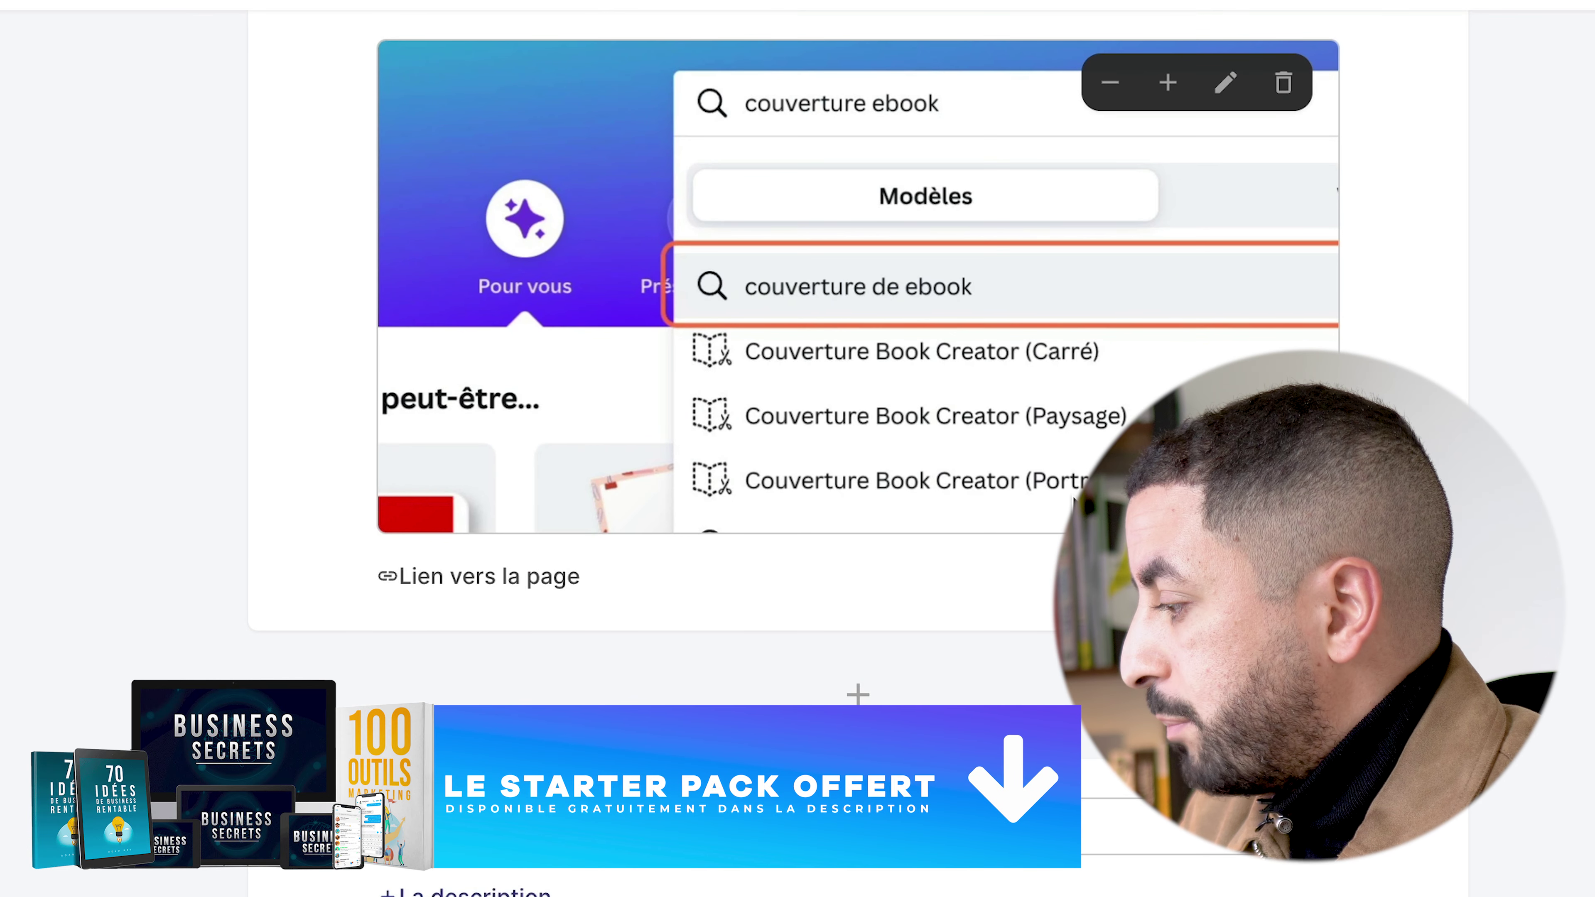
scroll(1072, 499, down, 8)
scroll(1072, 500, down, 2)
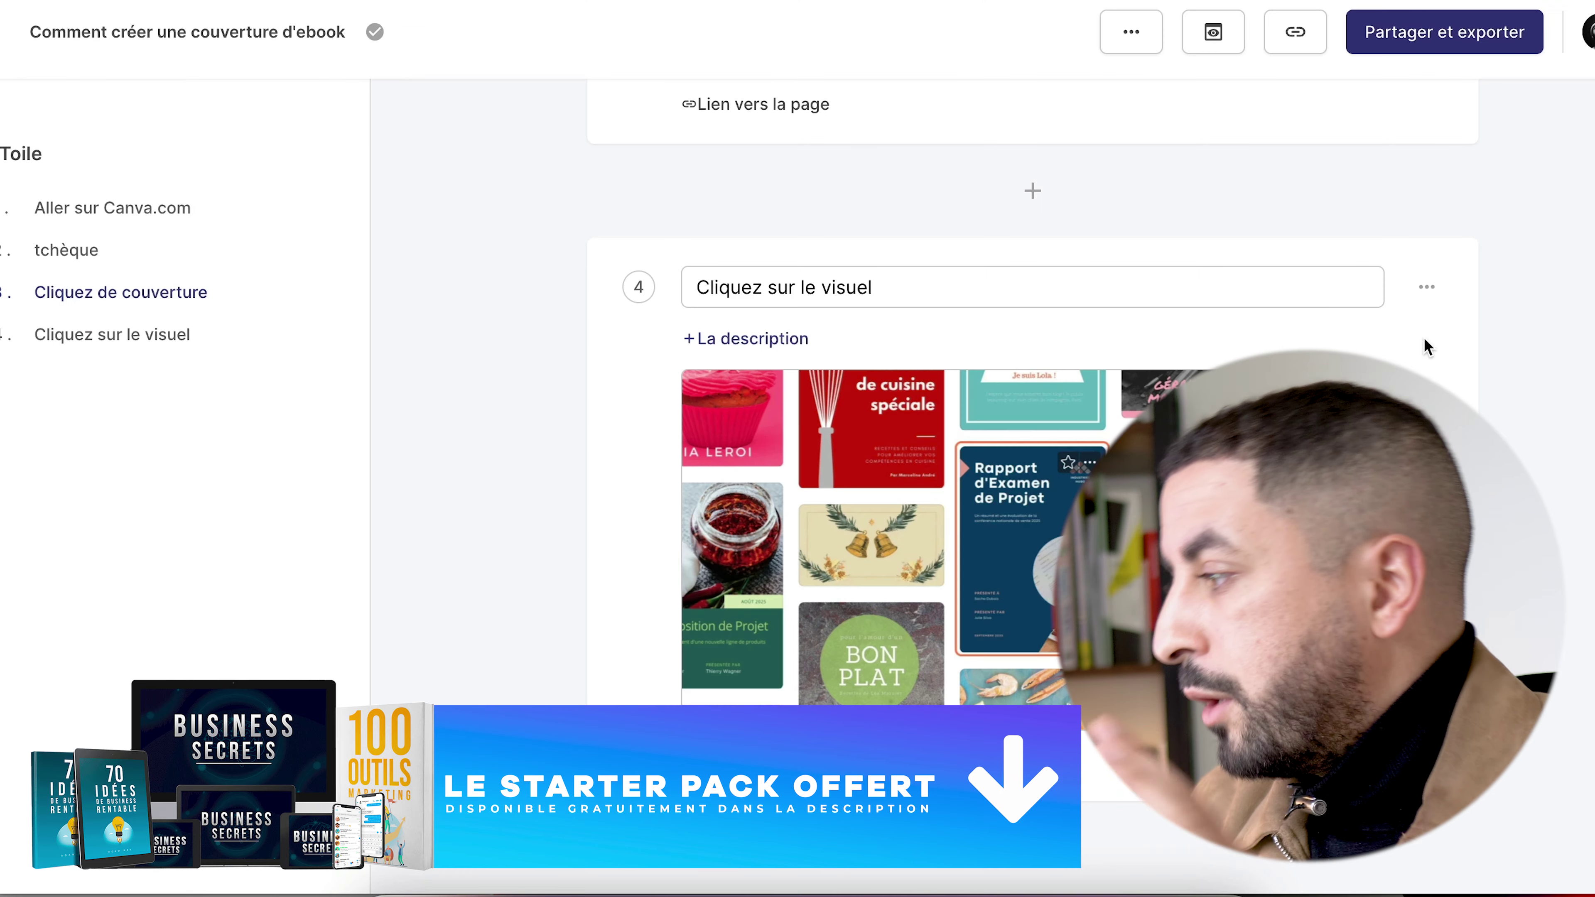
Export the finished workflow by downloading it as a PDF.
scroll(1426, 347, up, 20)
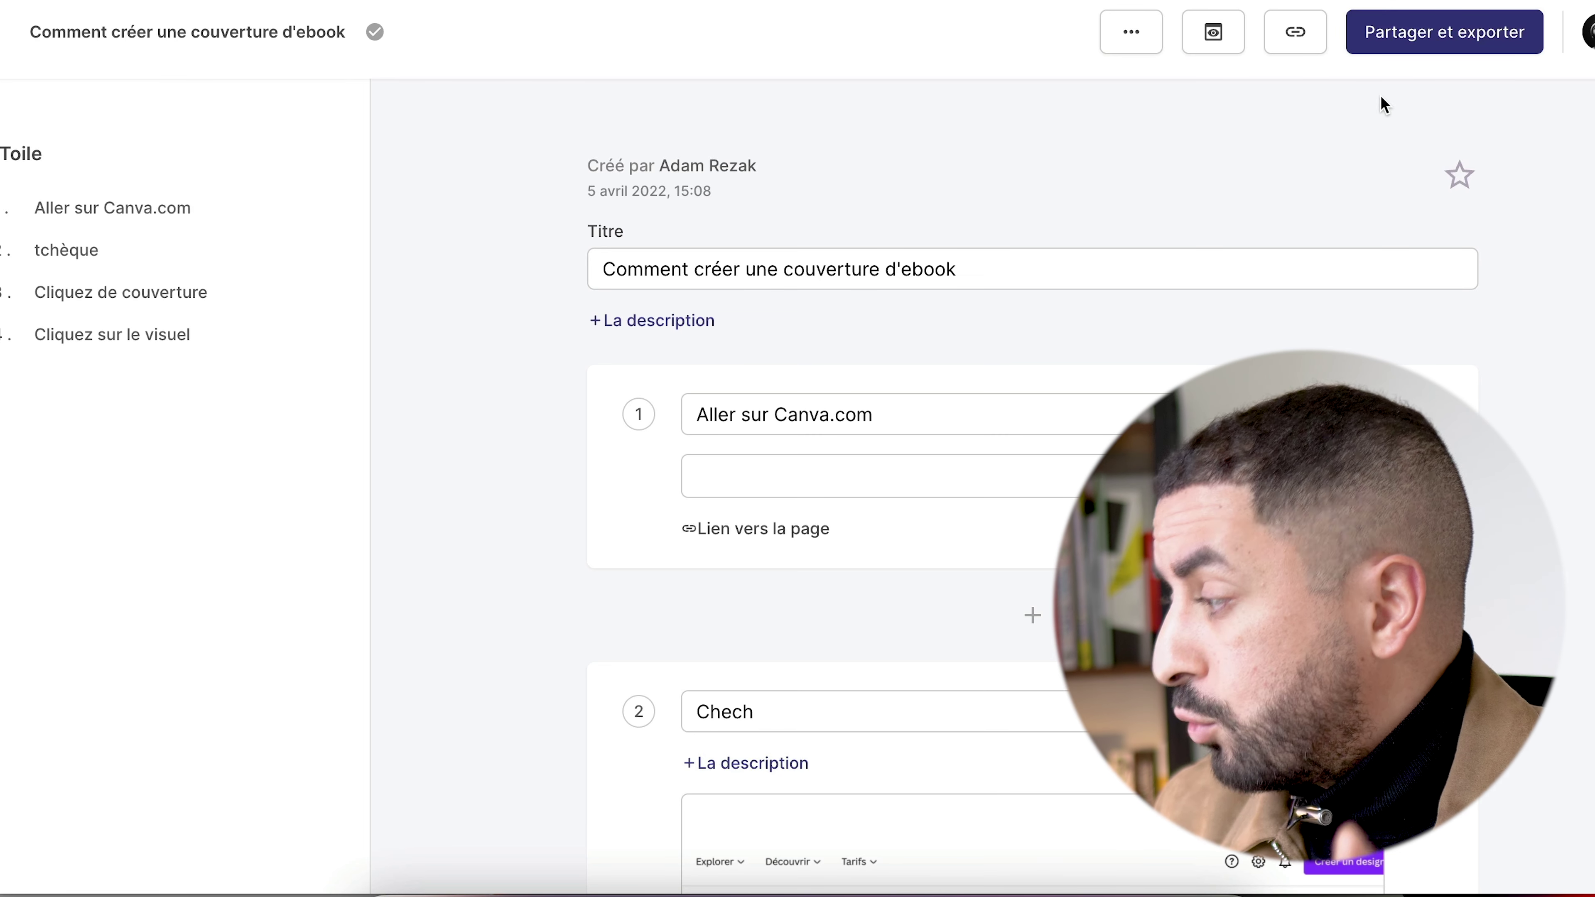
scroll(1379, 100, down, 2)
scroll(1378, 104, up, 2)
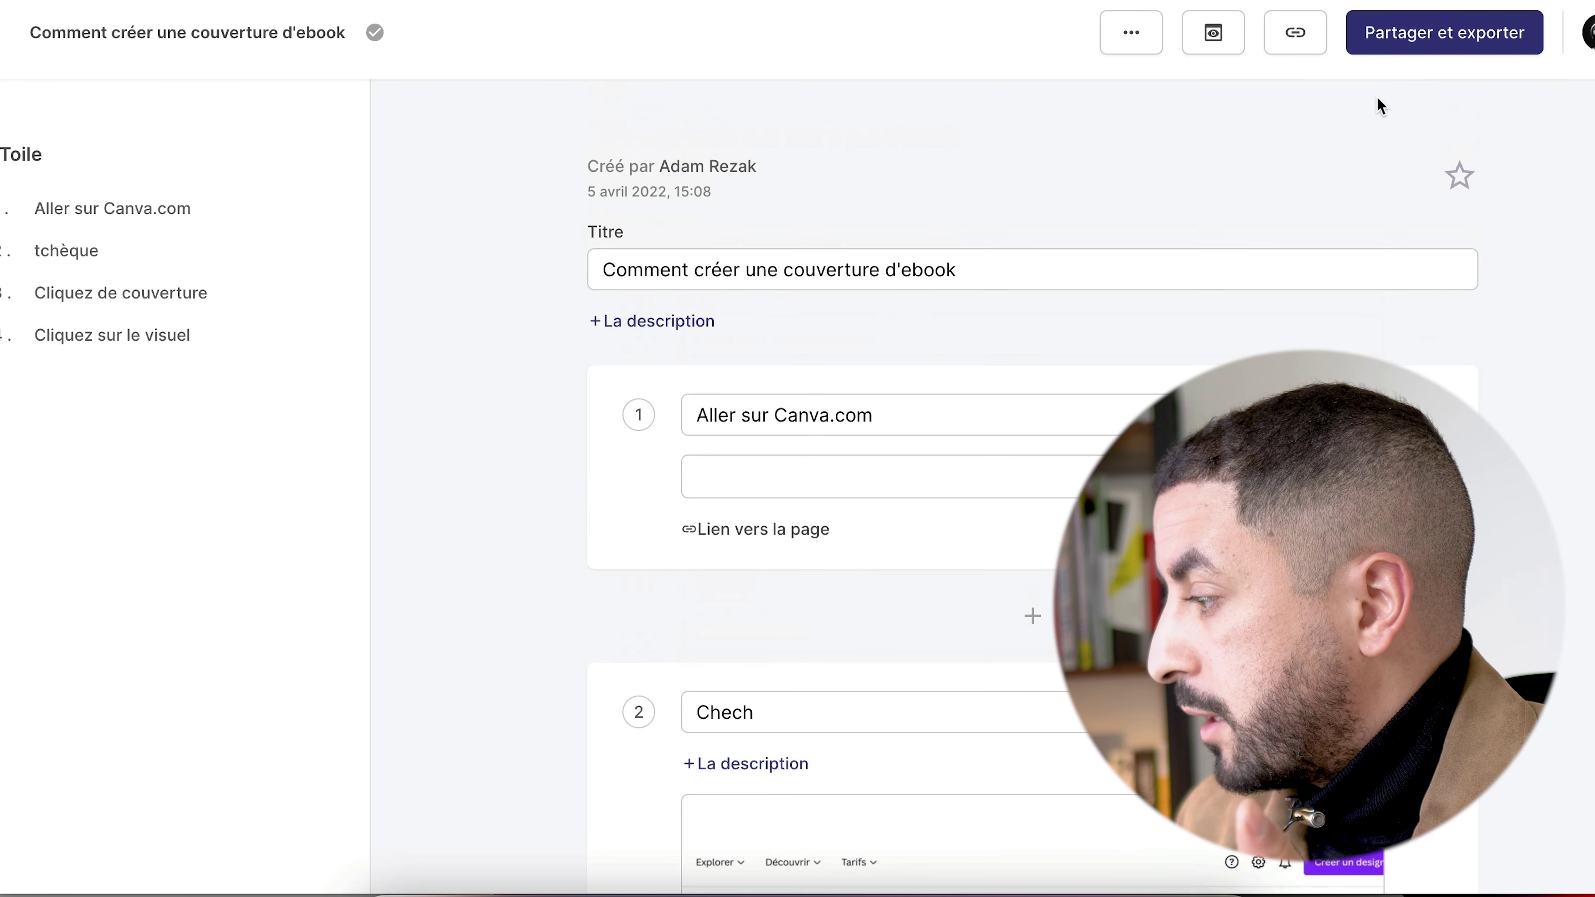
click(1413, 55)
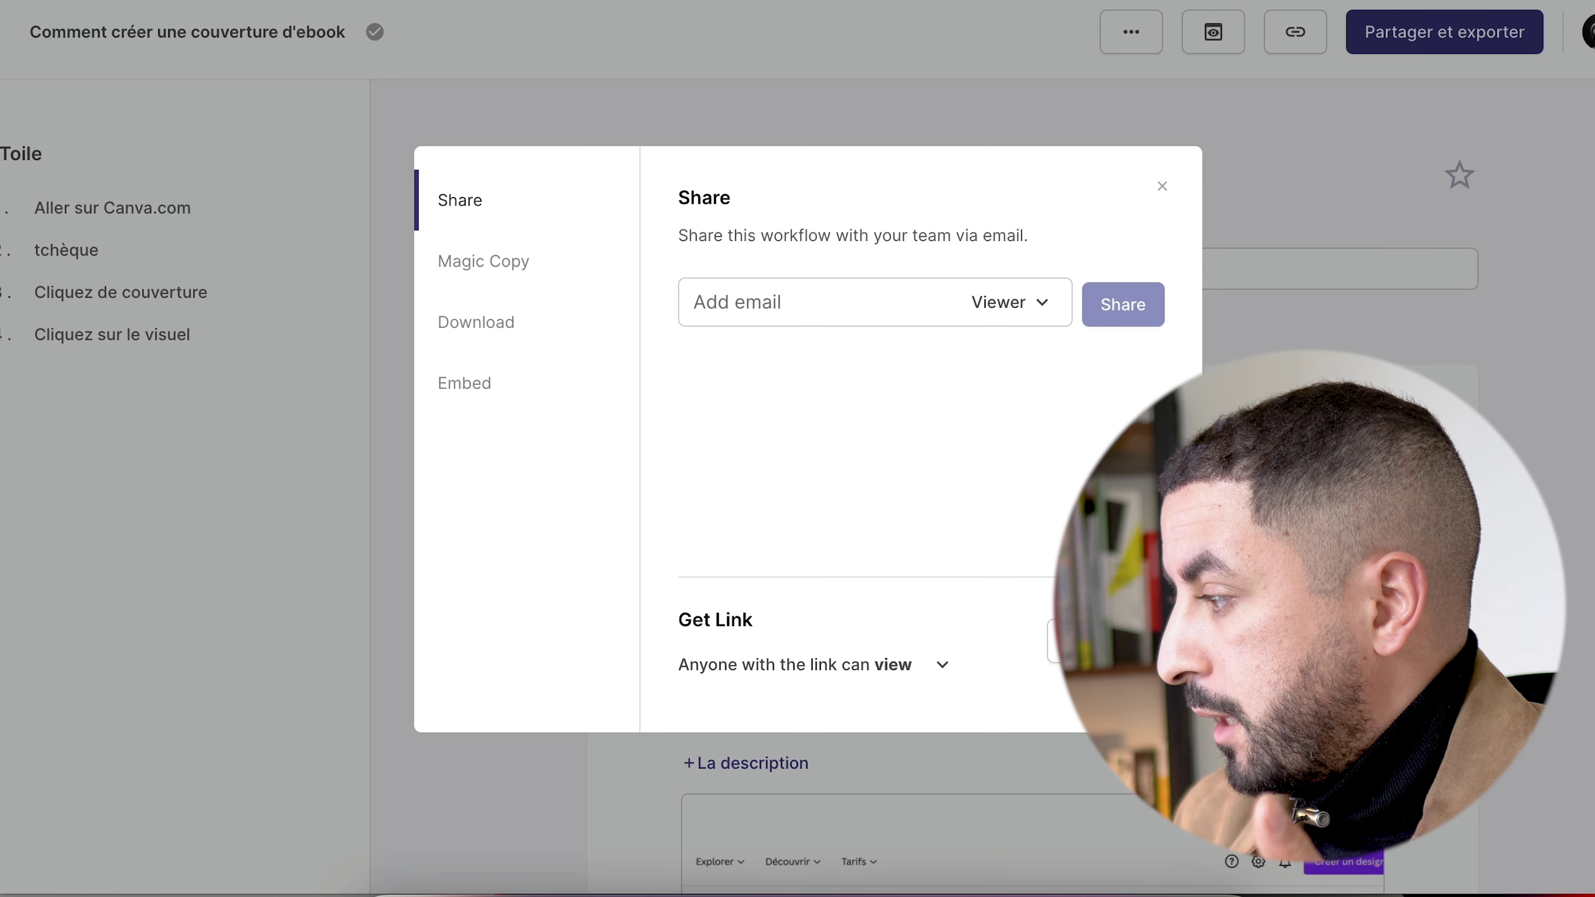
click(530, 345)
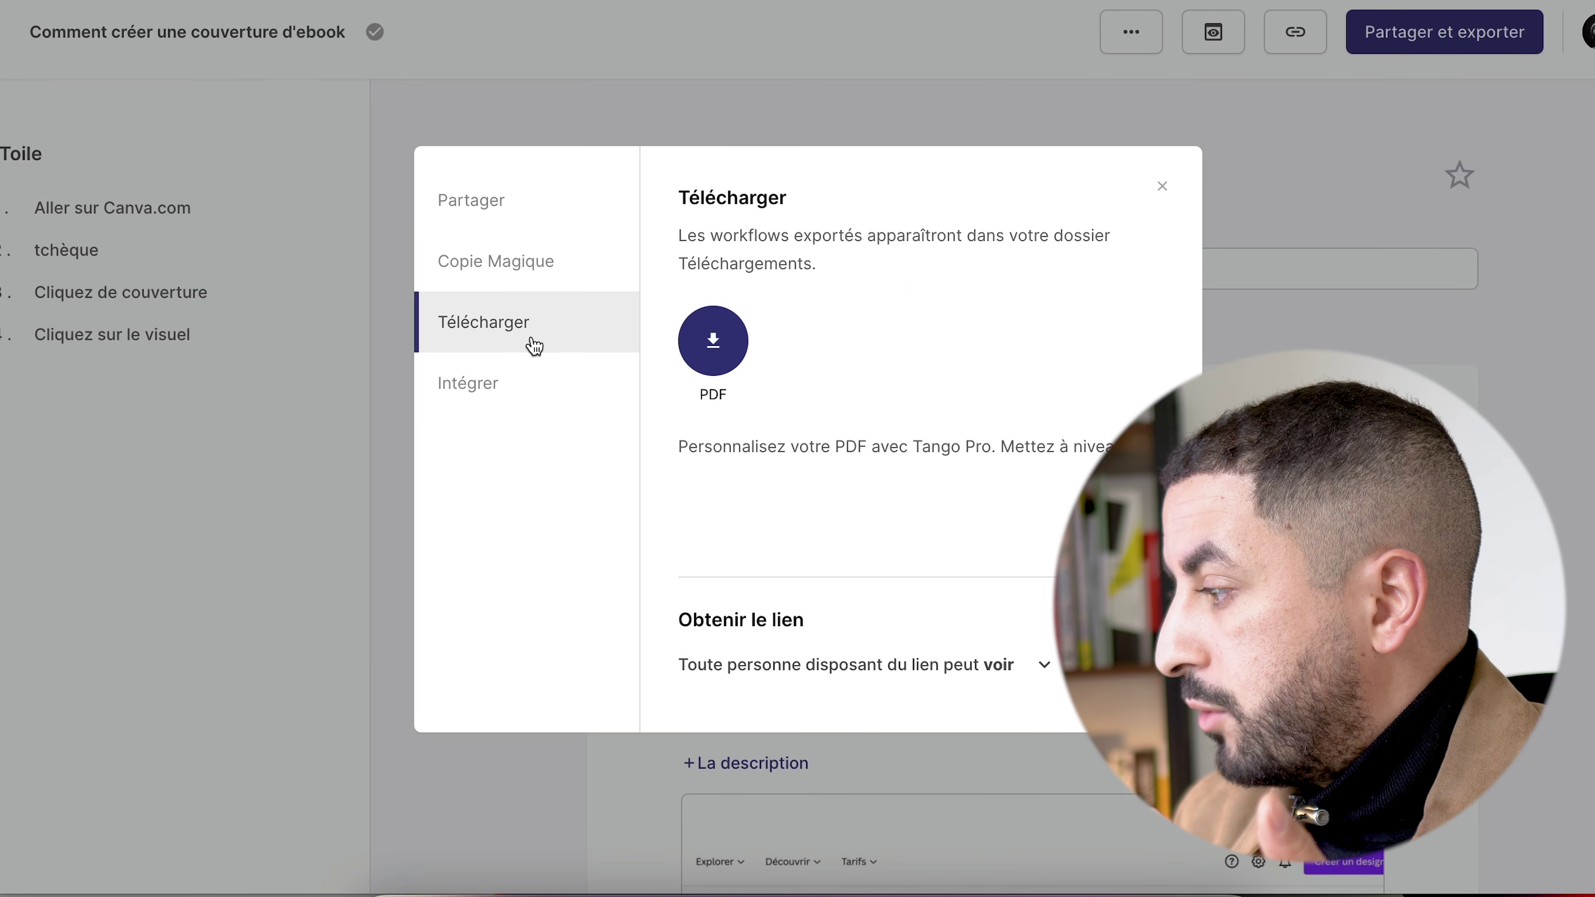
click(727, 367)
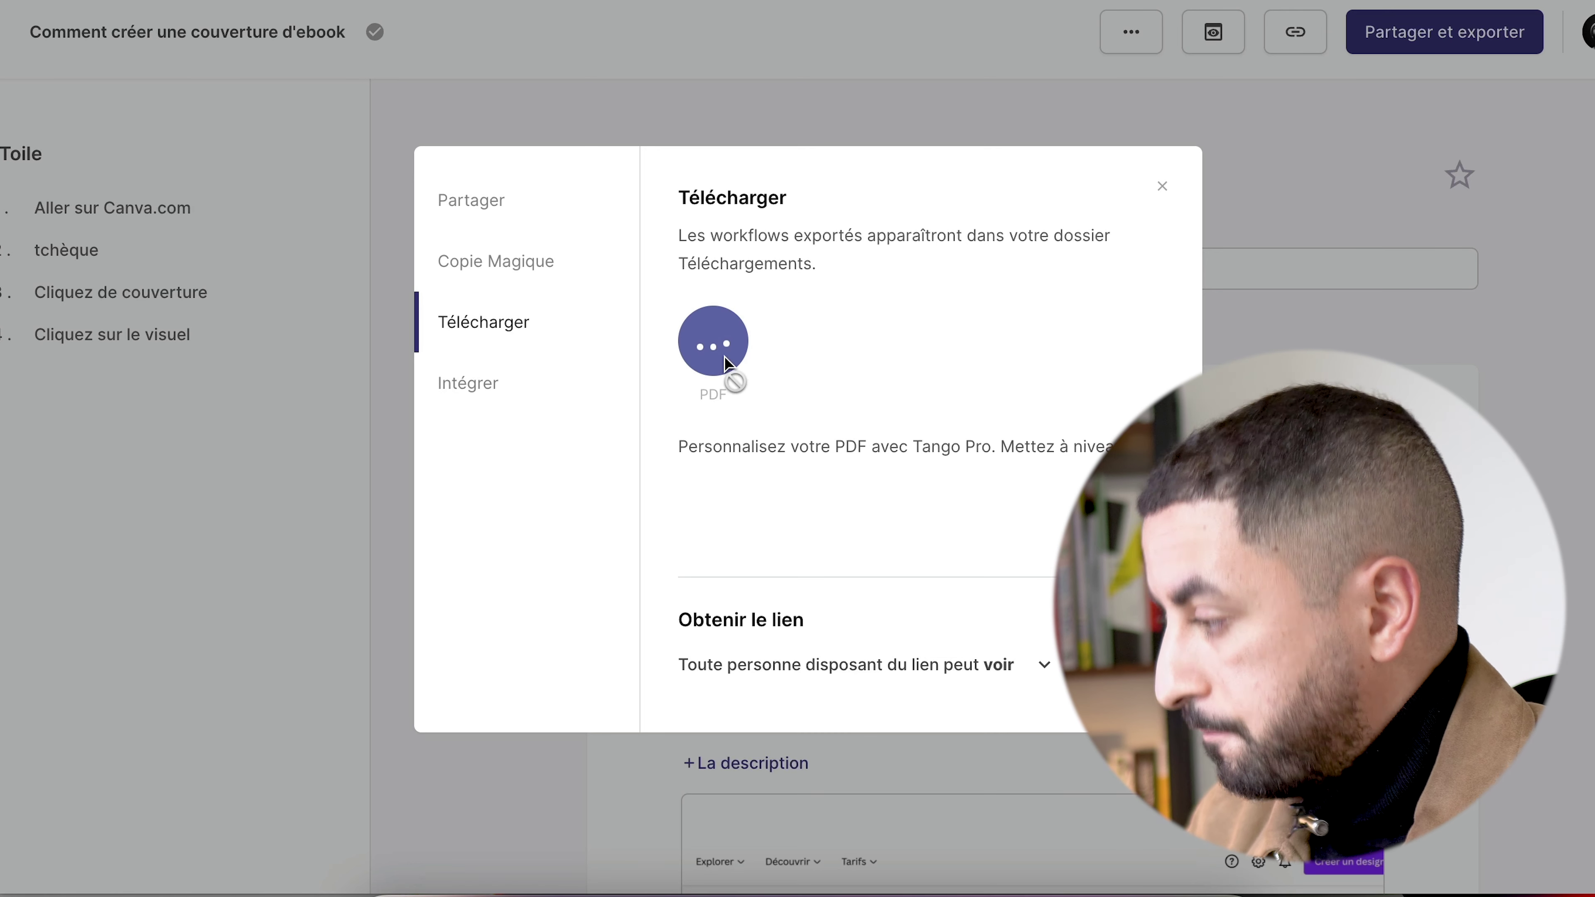
Preview the downloaded PDF and look through its pages from the cover to the last one.
key(space)
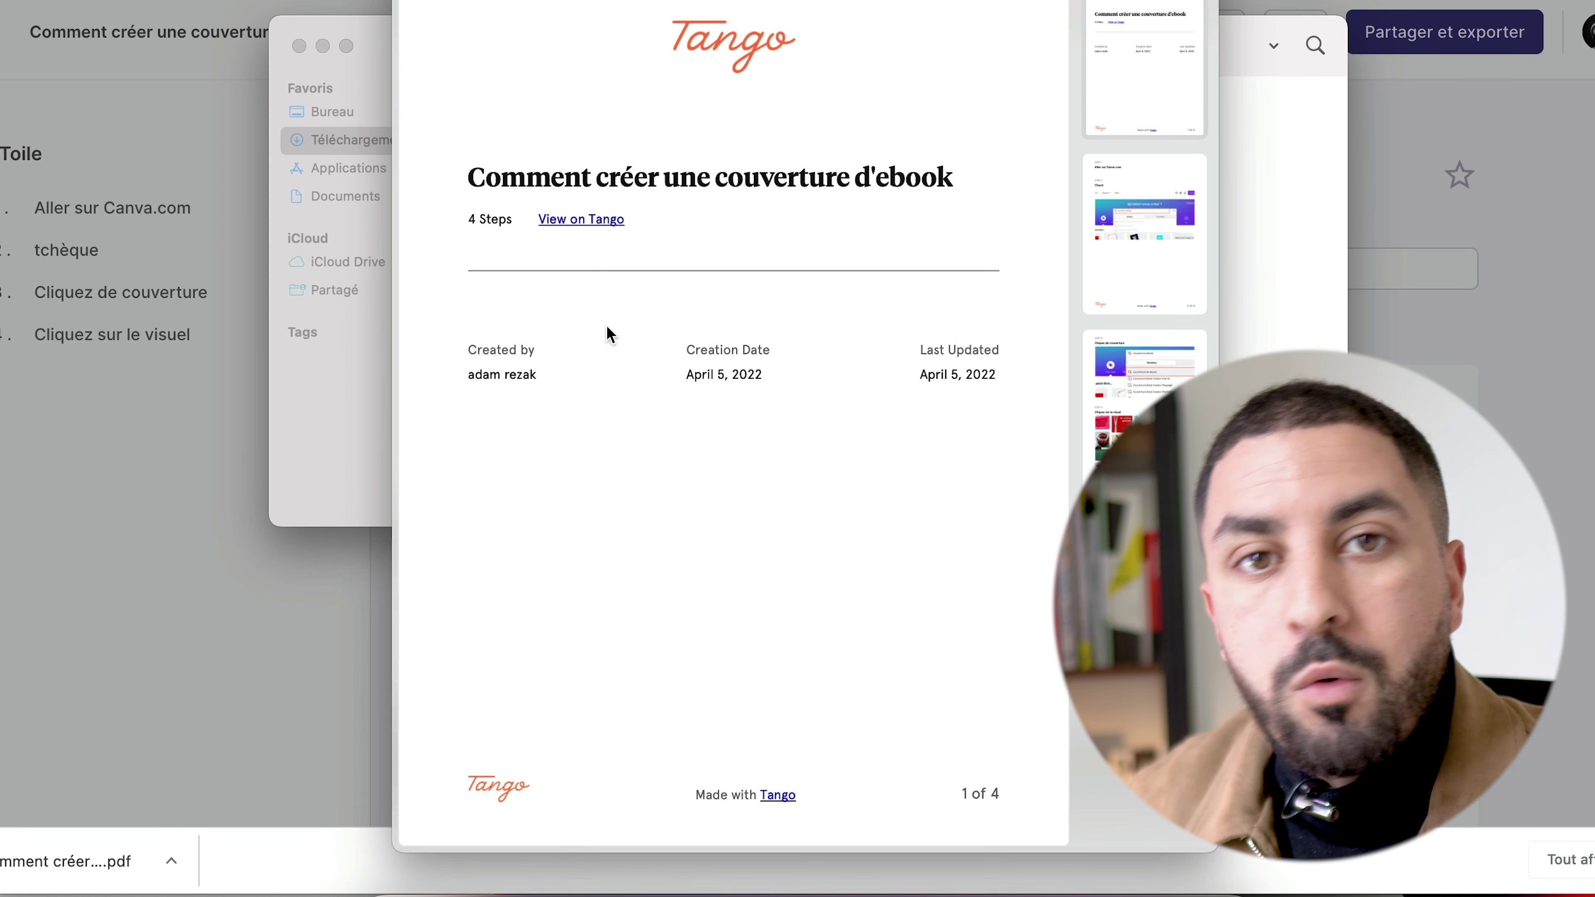
click(1146, 210)
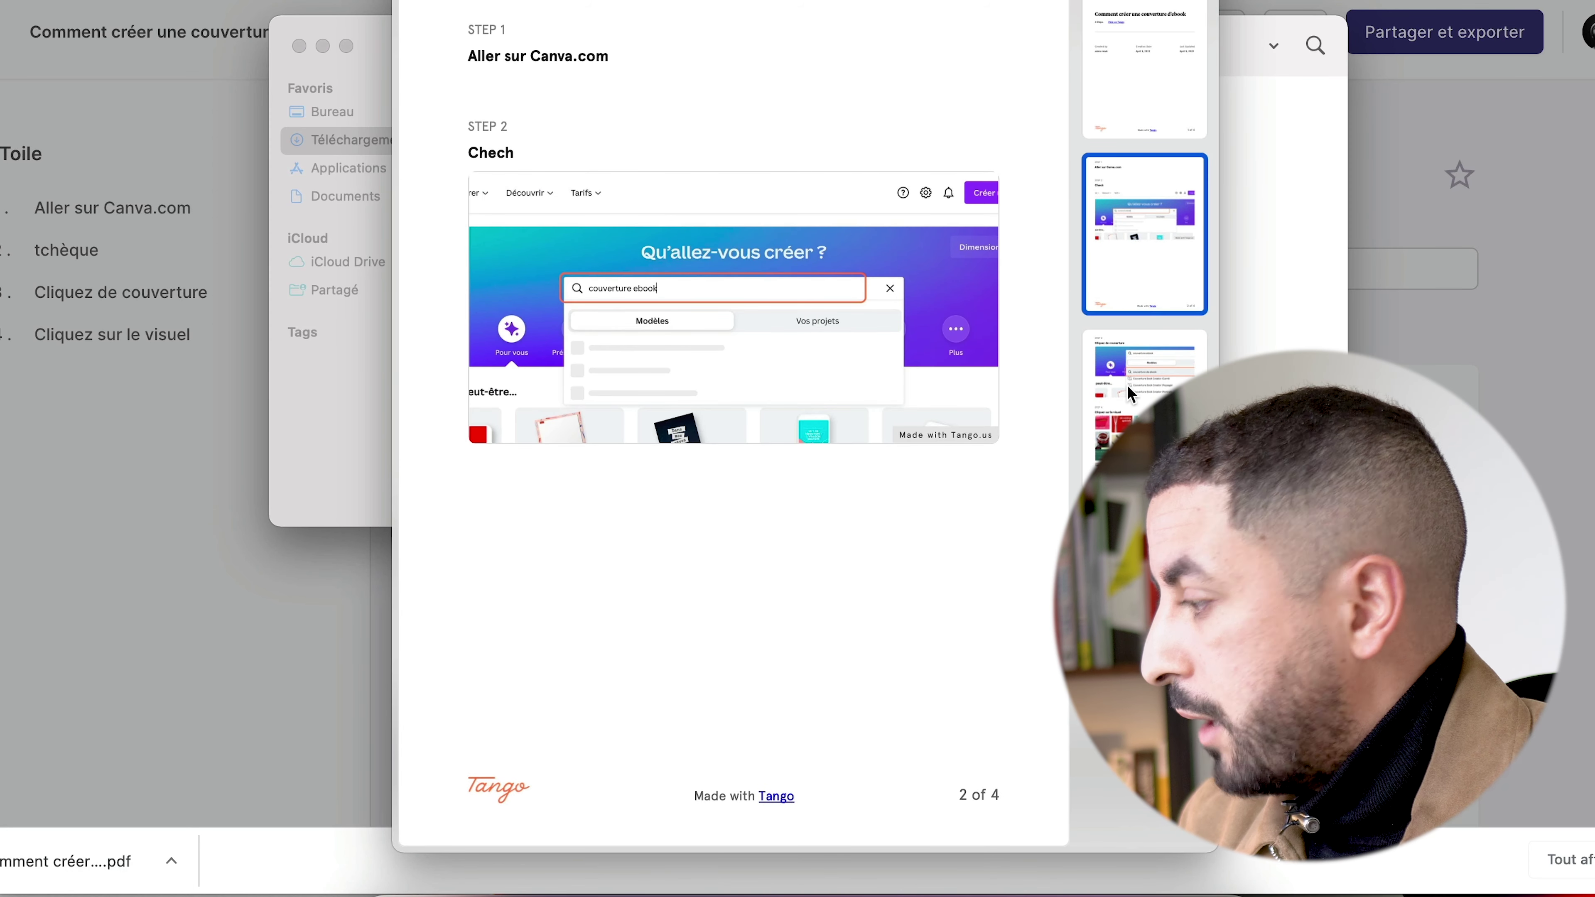
click(1127, 385)
key(Up)
key(Down)
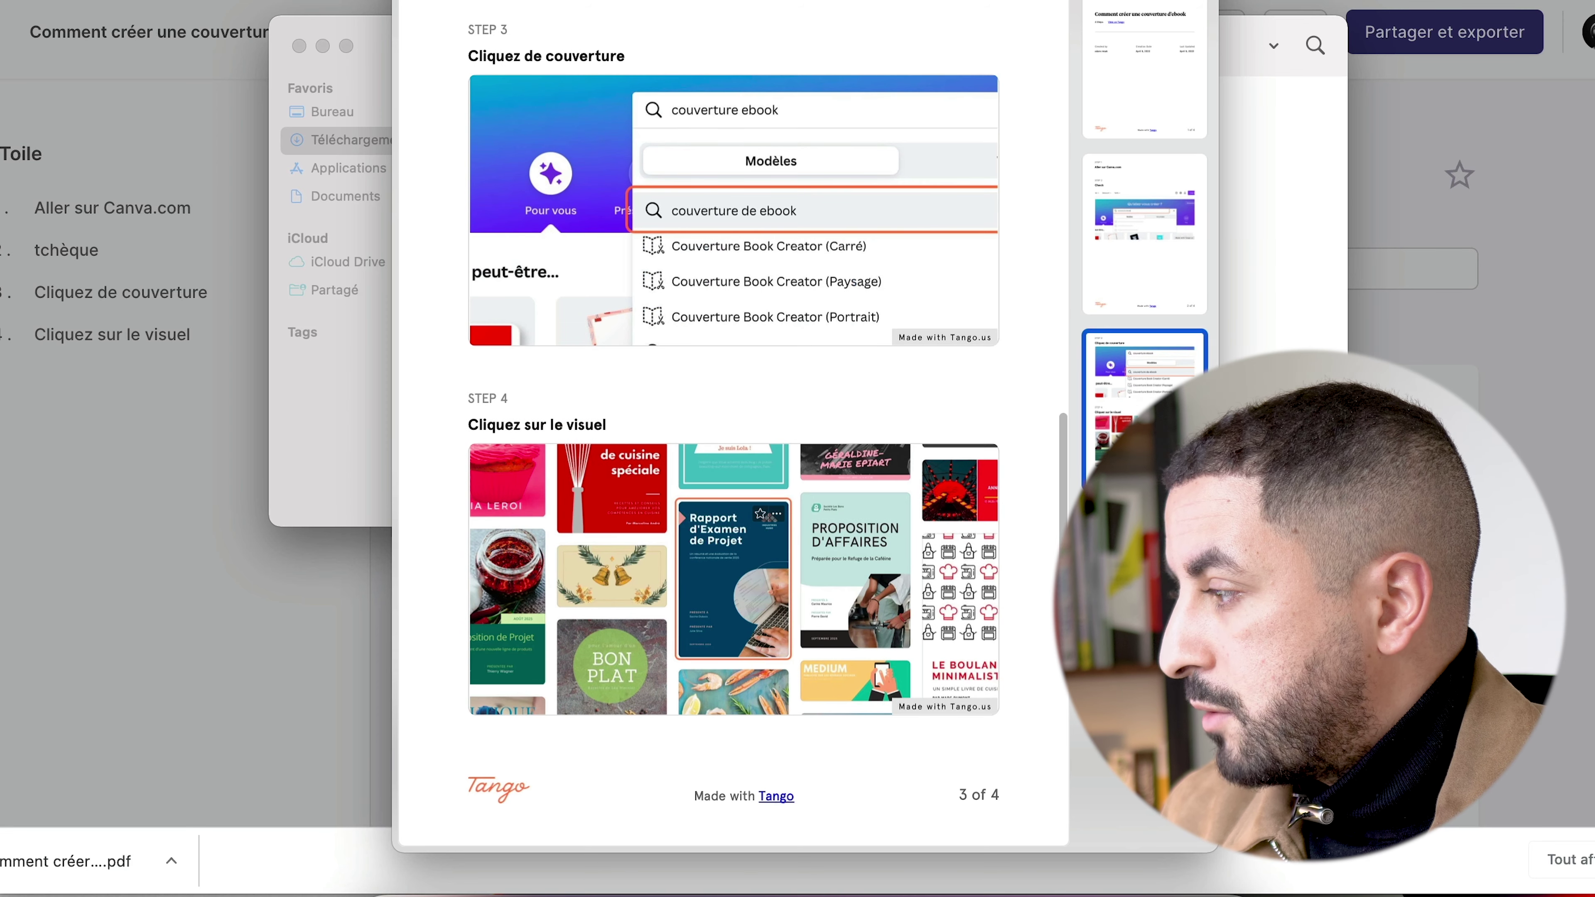
key(Down)
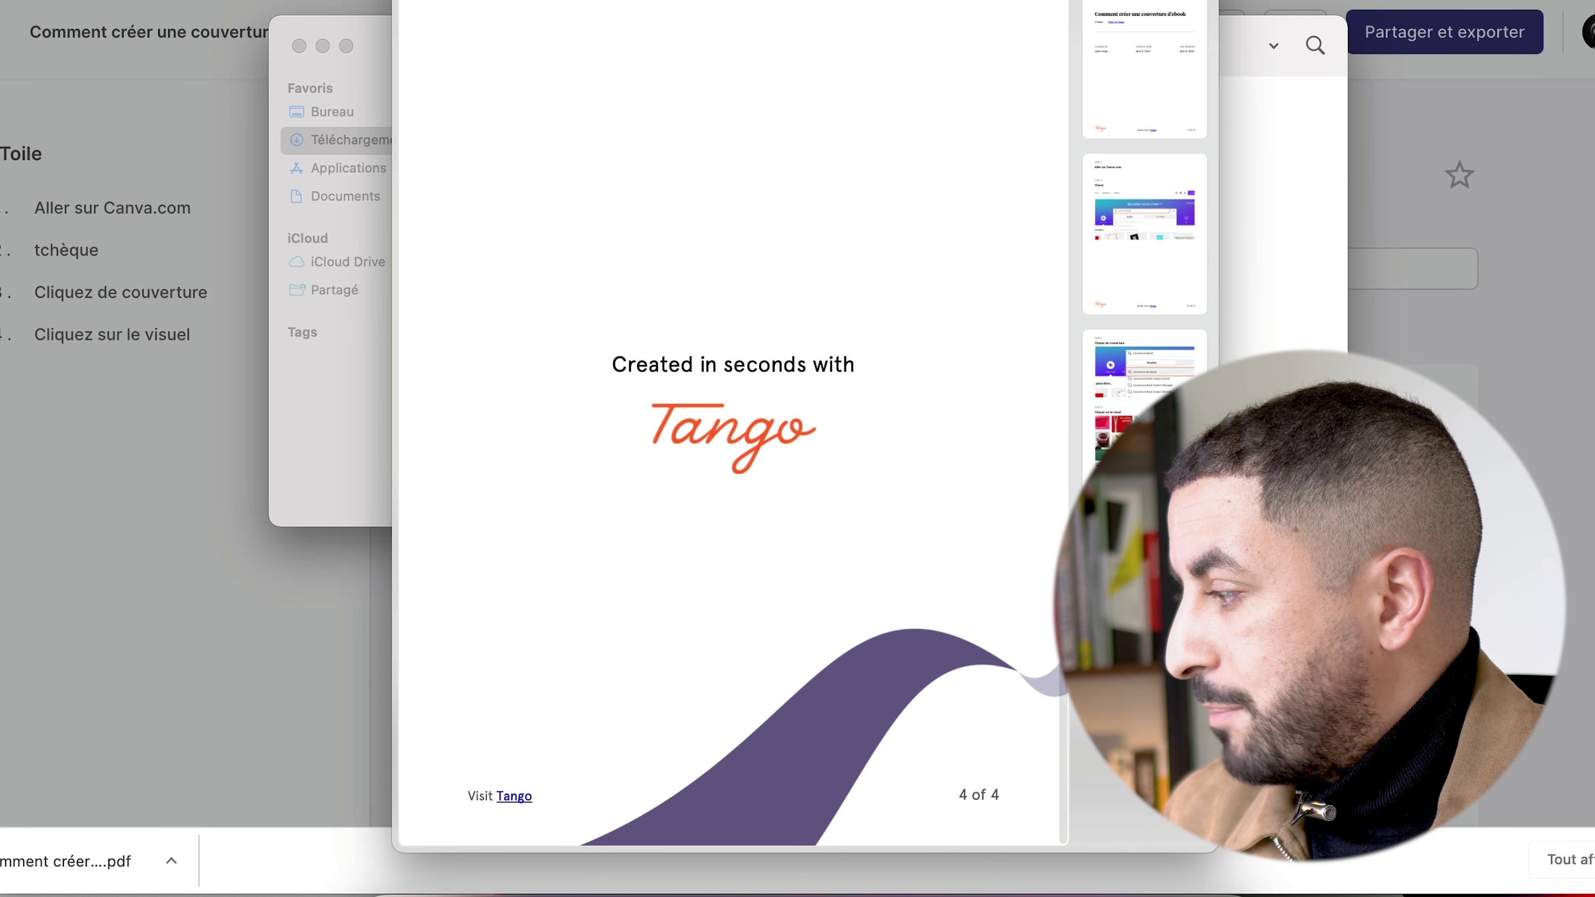
Go back through the earlier pages of the previewed PDF, then return to its last page.
key(Up)
key(Up)
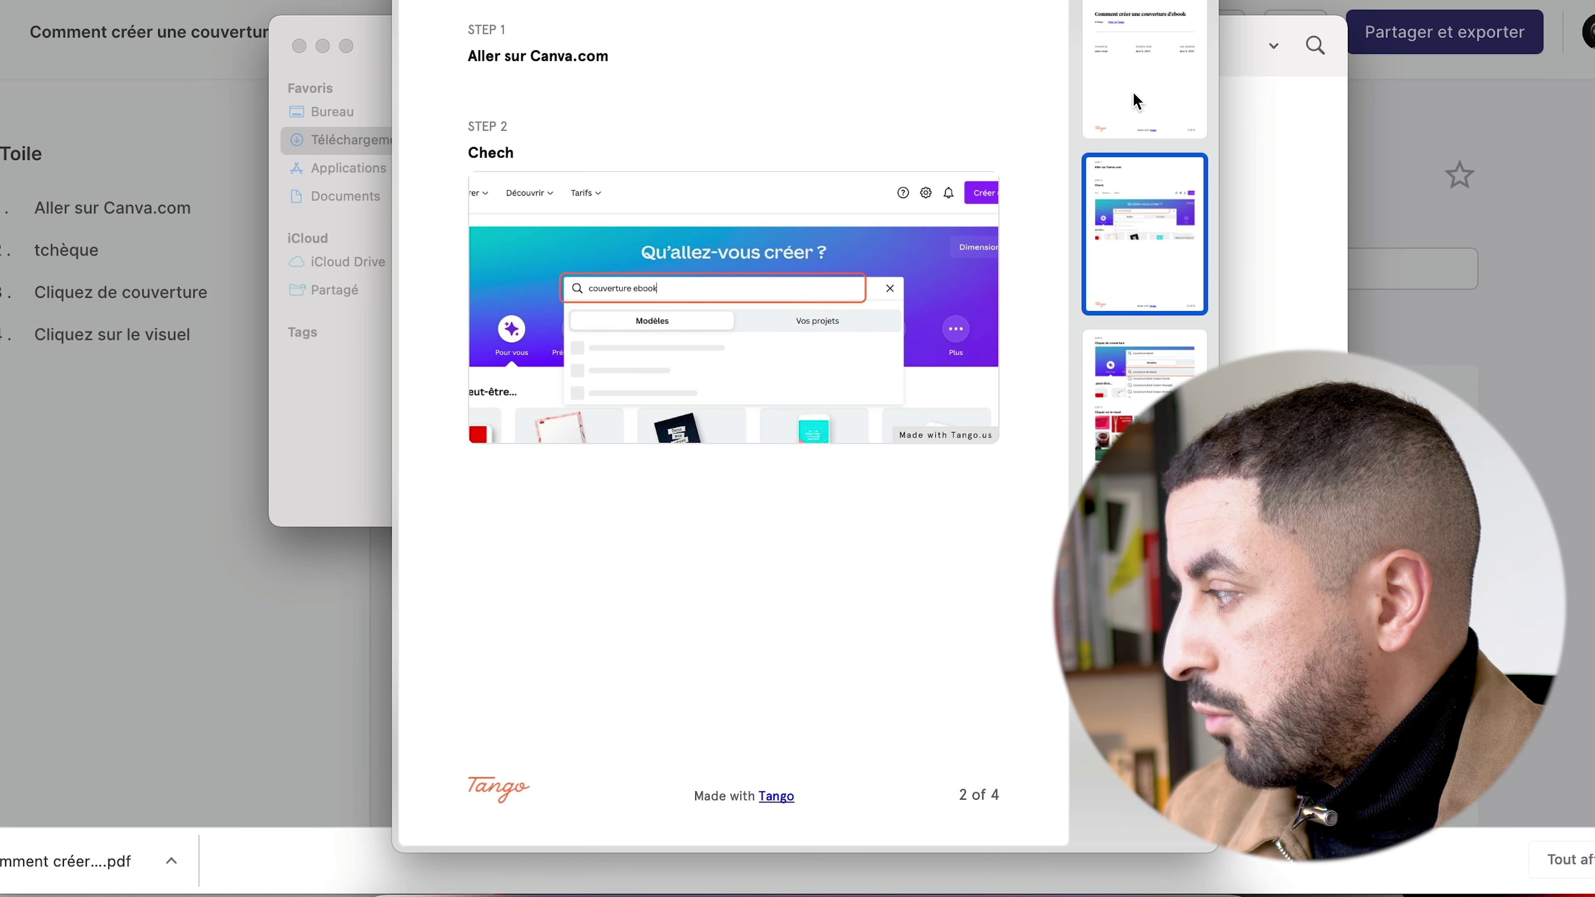
click(1132, 97)
key(End)
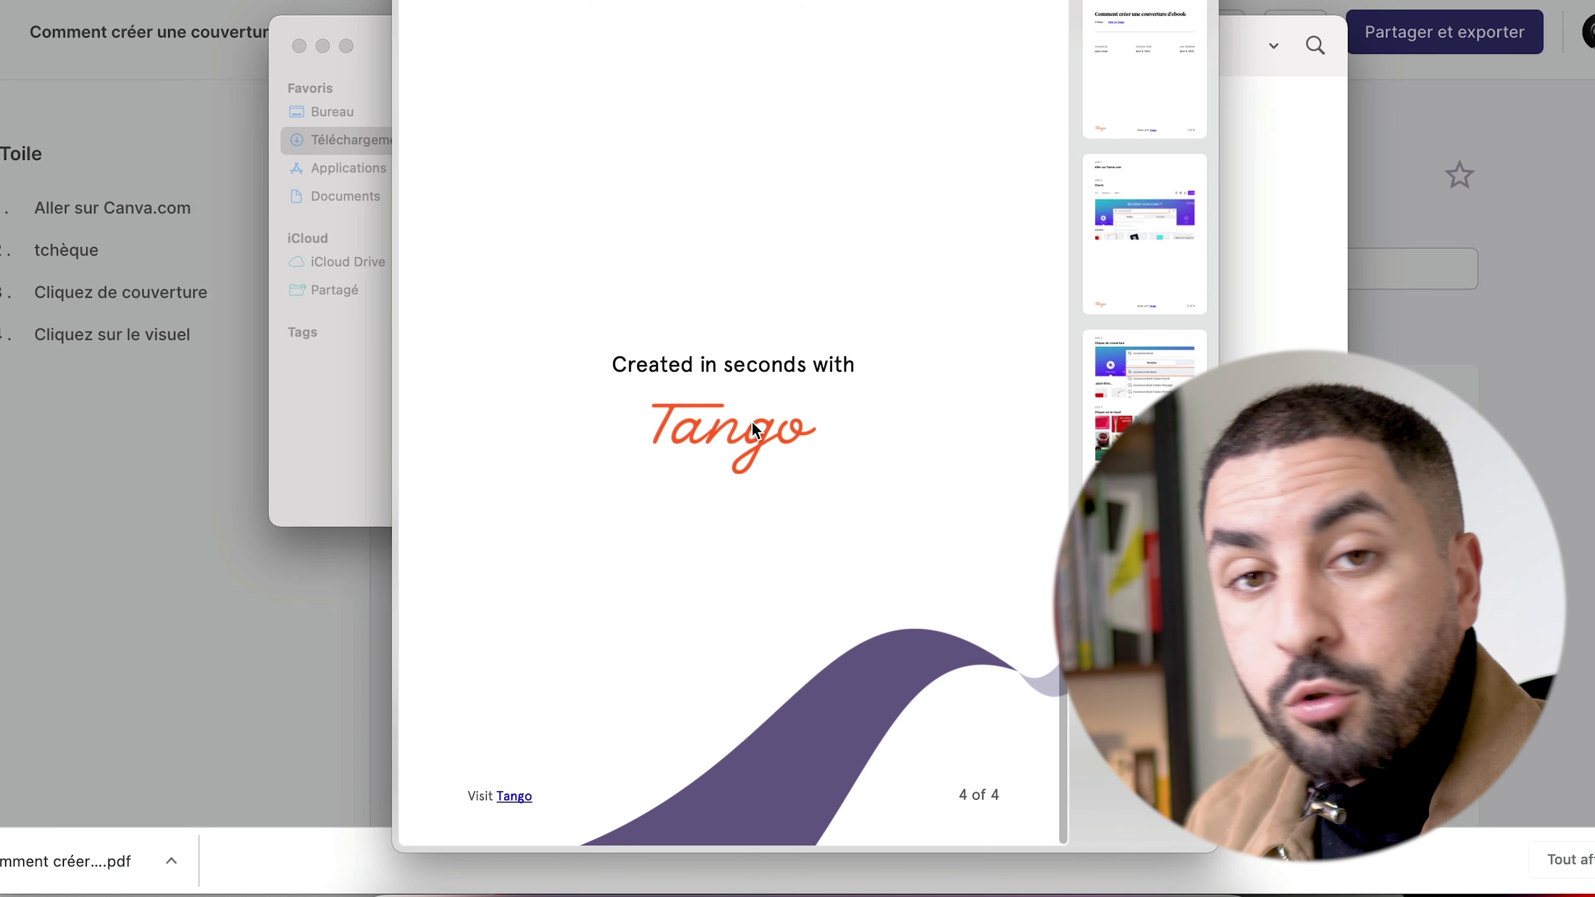
key(space)
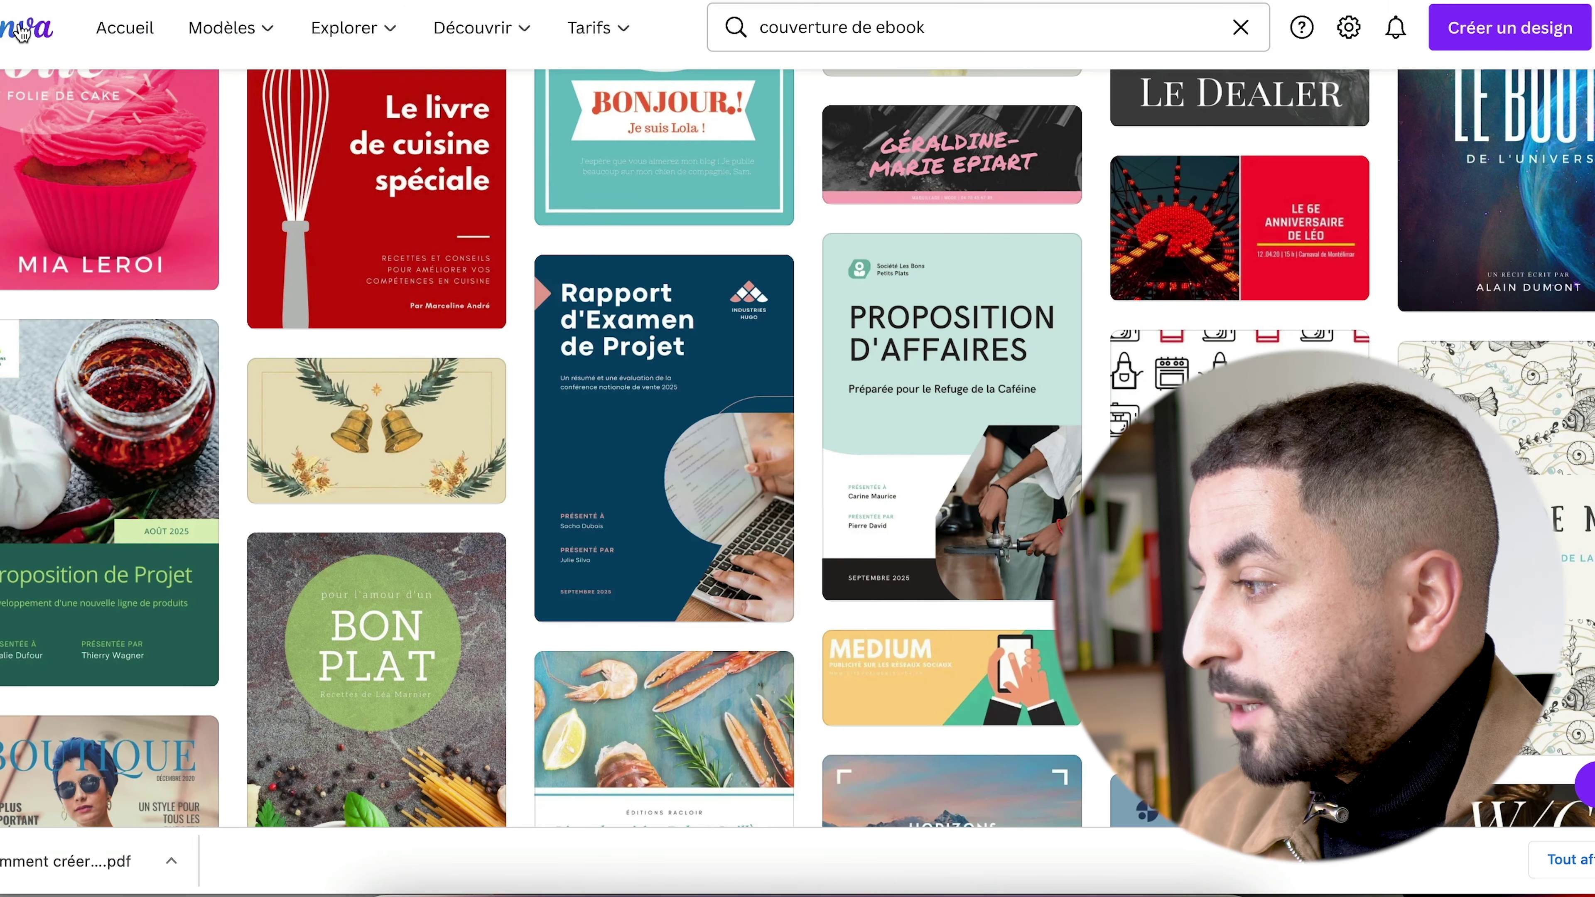
Switch to Canva's home page and import the downloaded tutorial PDF from the Downloads folder as a new design.
click(22, 32)
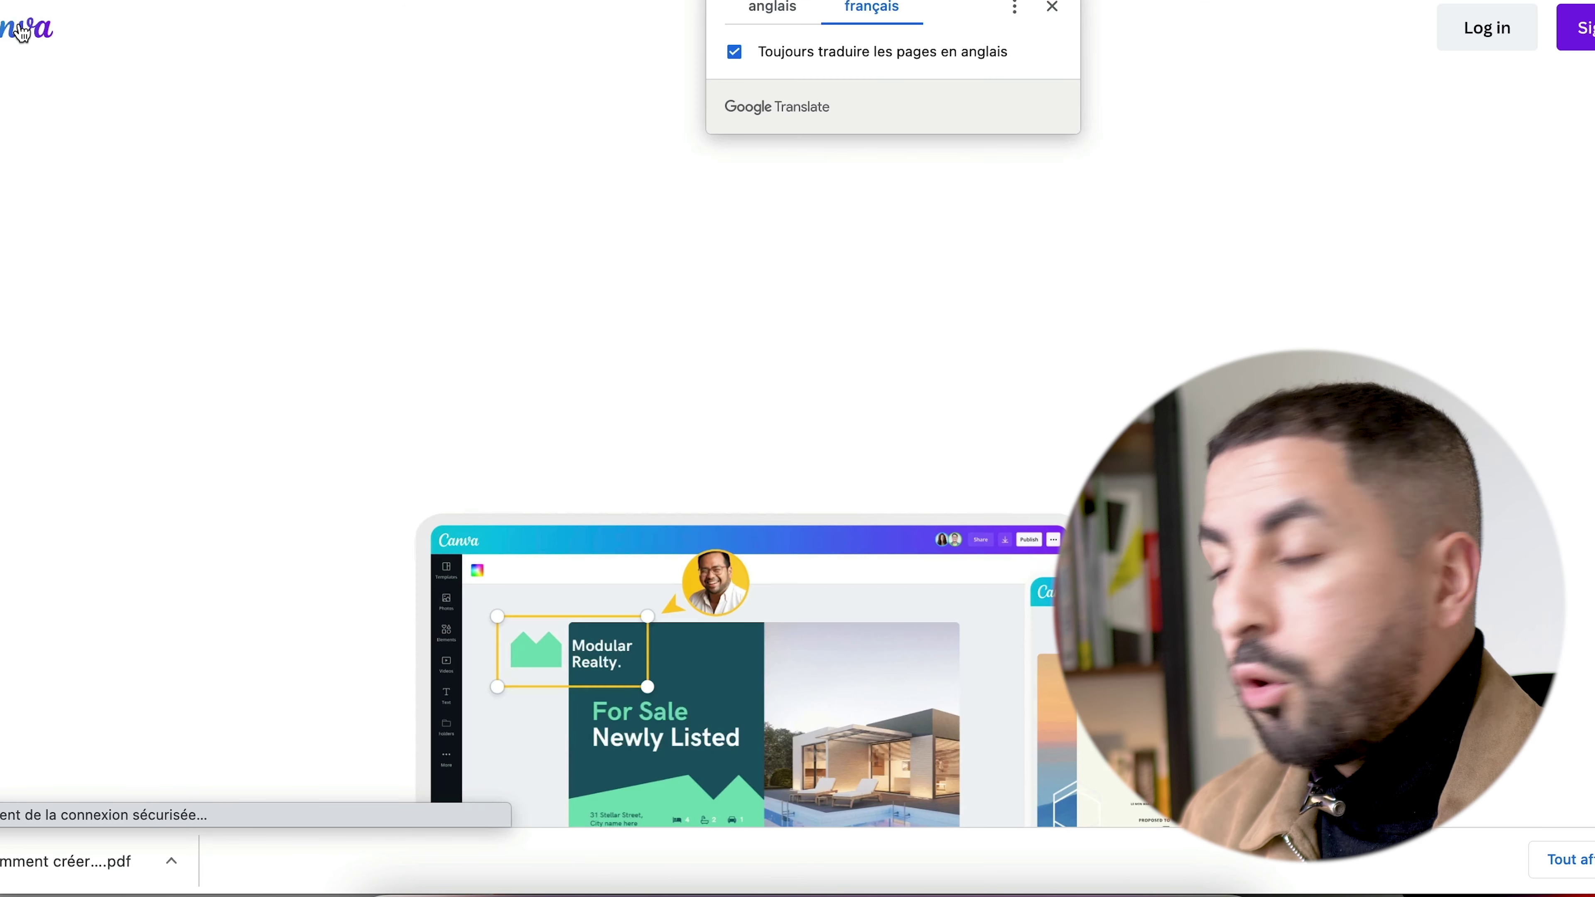
click(702, 403)
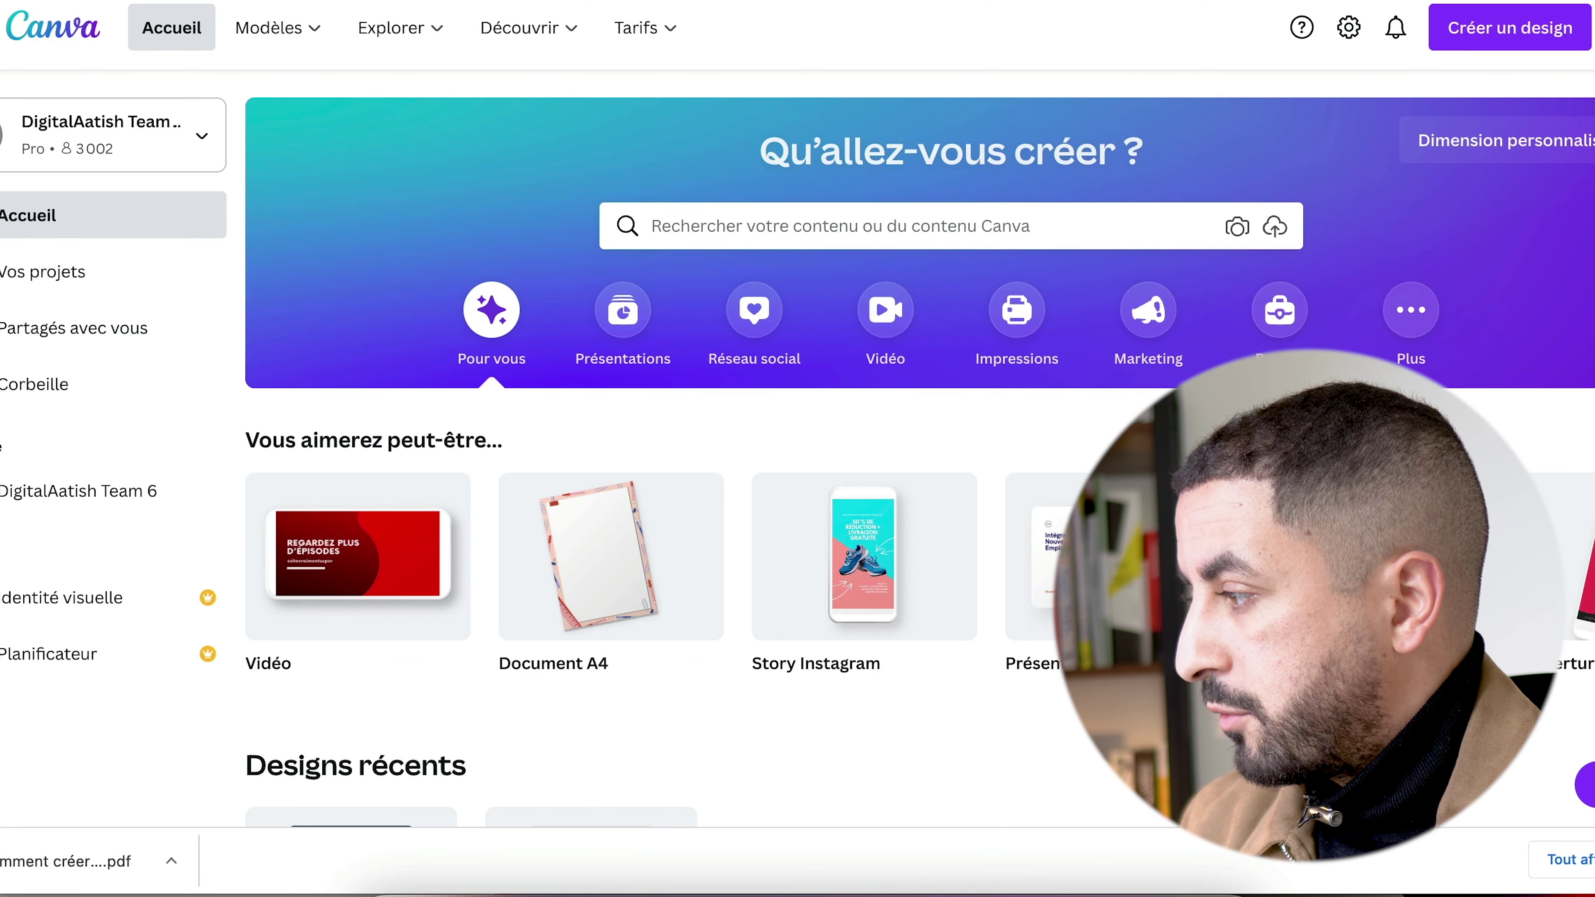
click(406, 887)
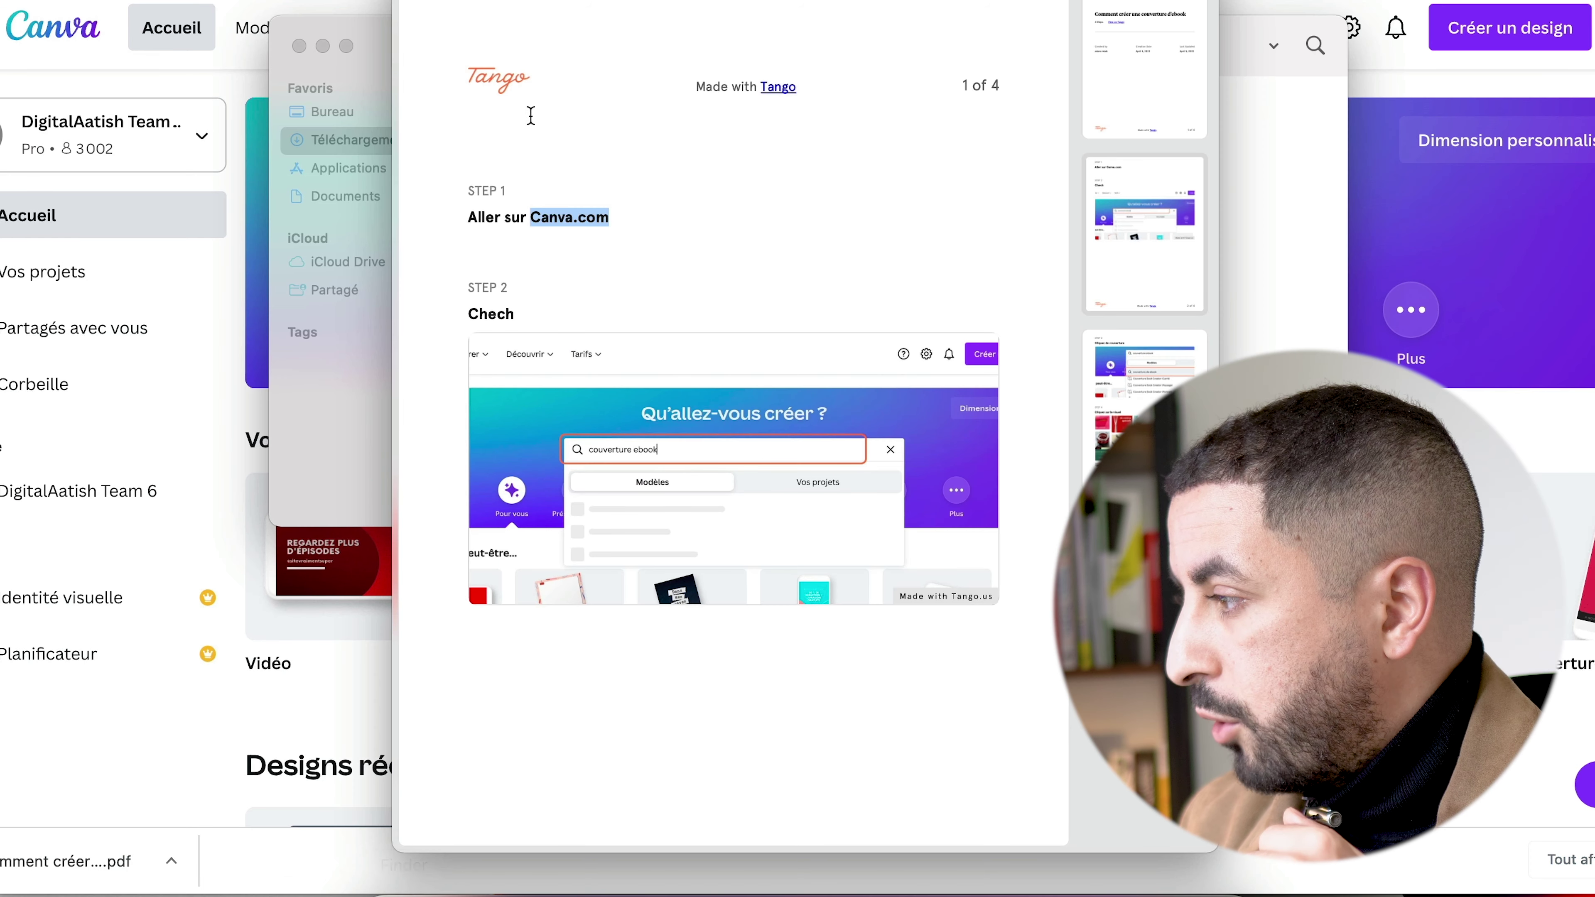
key(space)
drag(707, 135, 1410, 199)
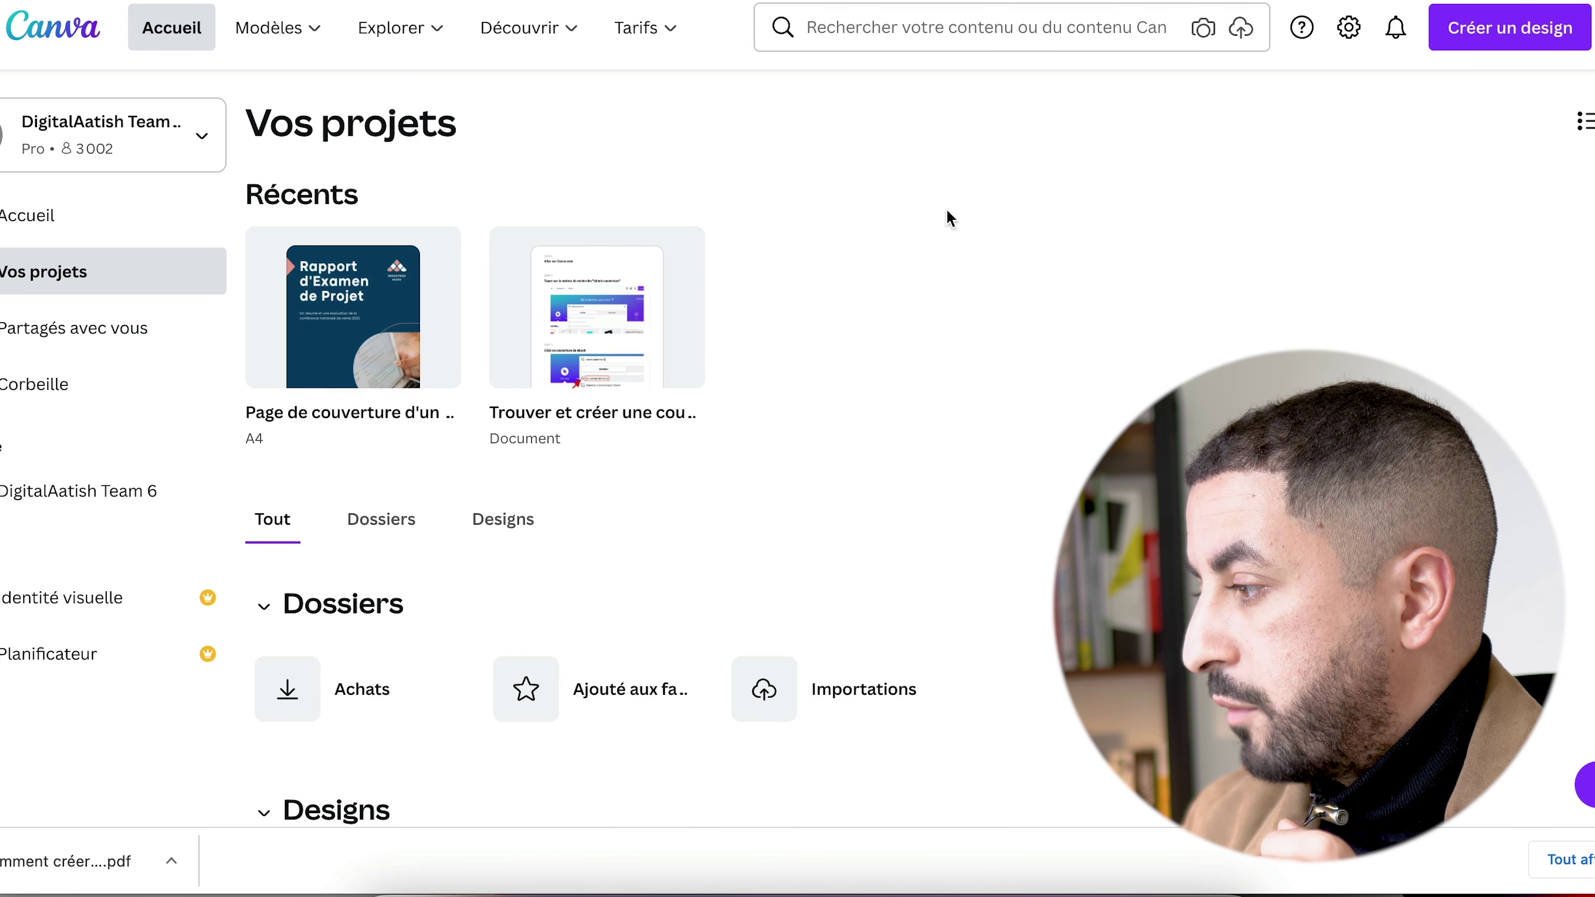
scroll(823, 246, down, 7)
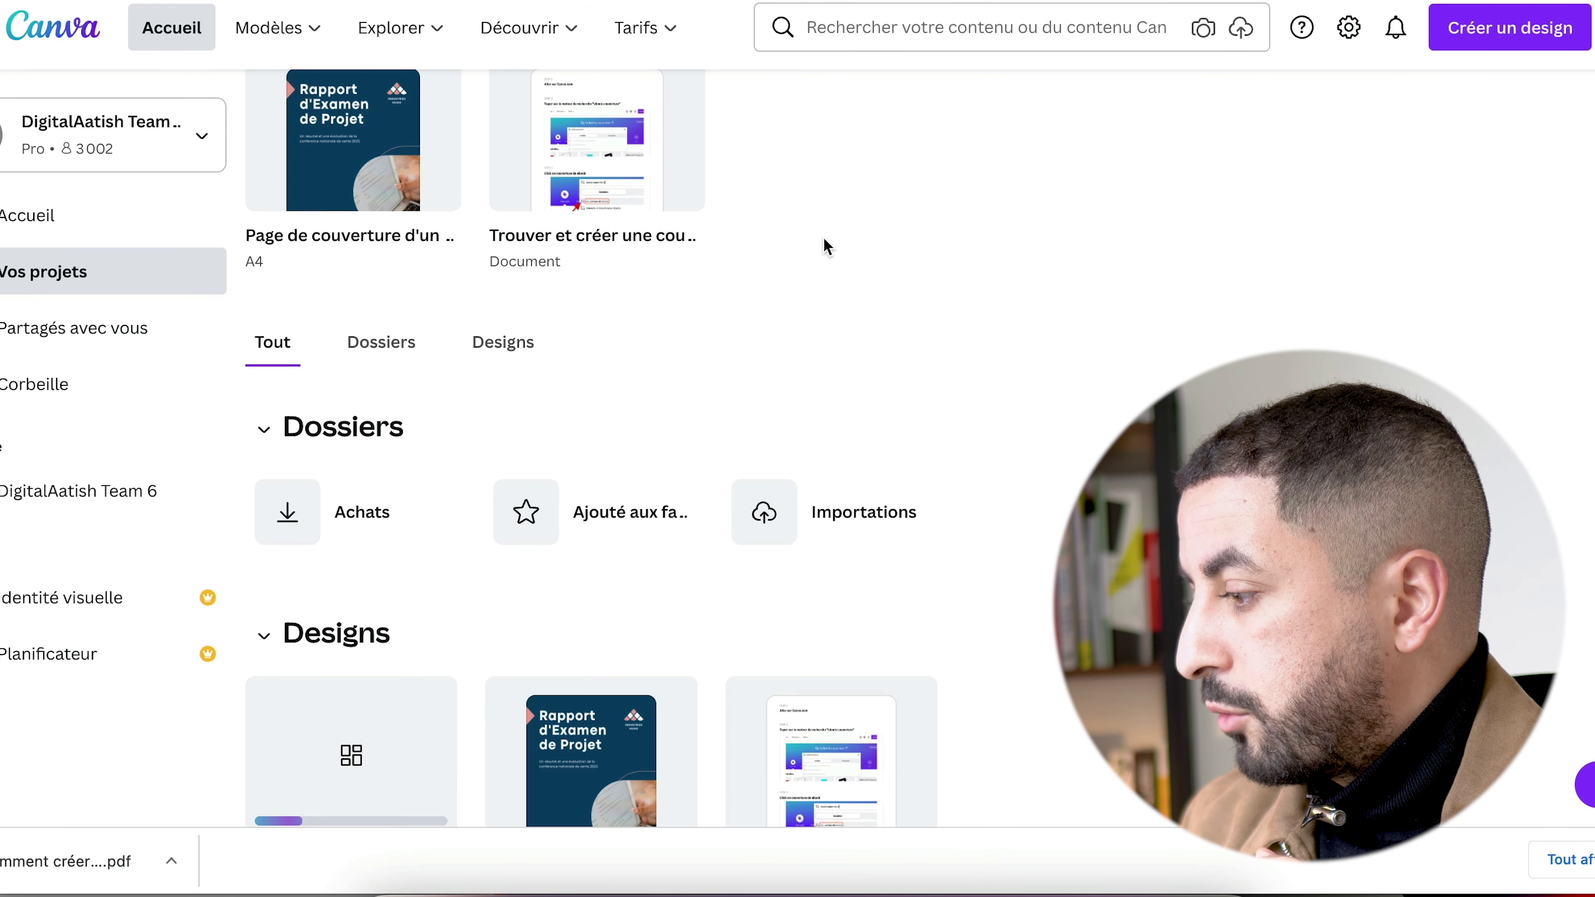